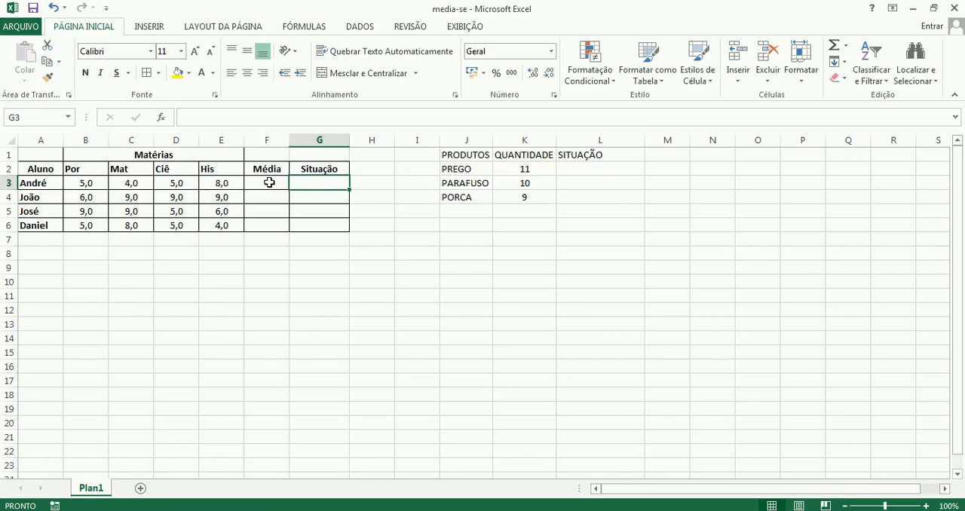
Calculate the first student's average in cell F3 with the MÉDIA function over the grades in B3:E3.
click(269, 182)
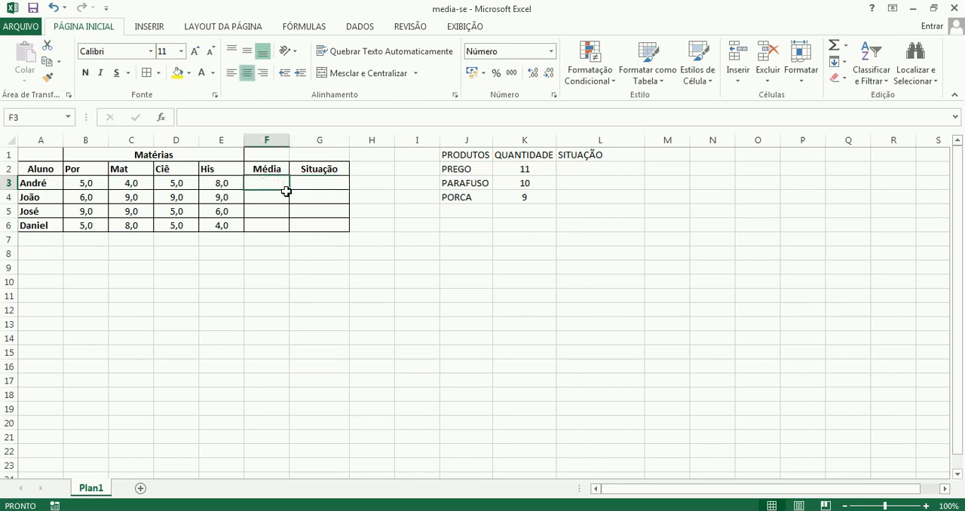
text(=)
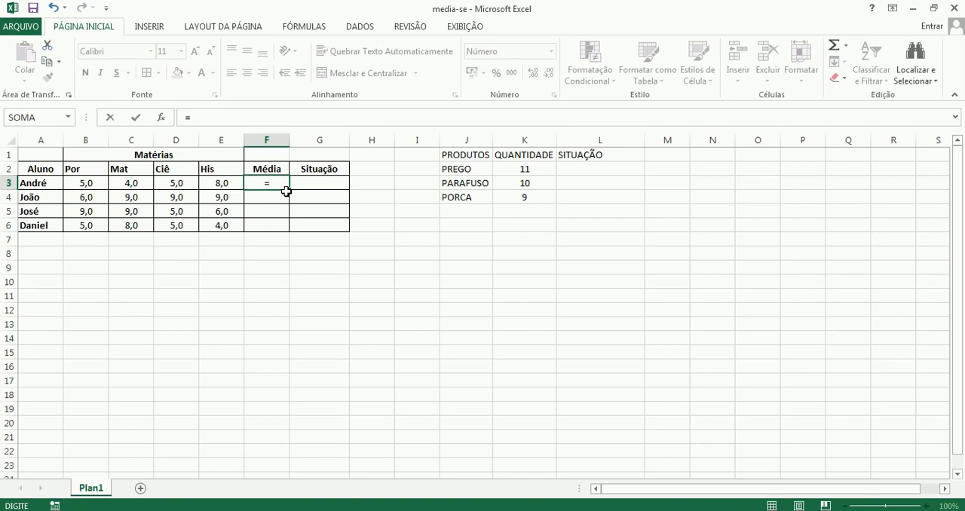
text(med)
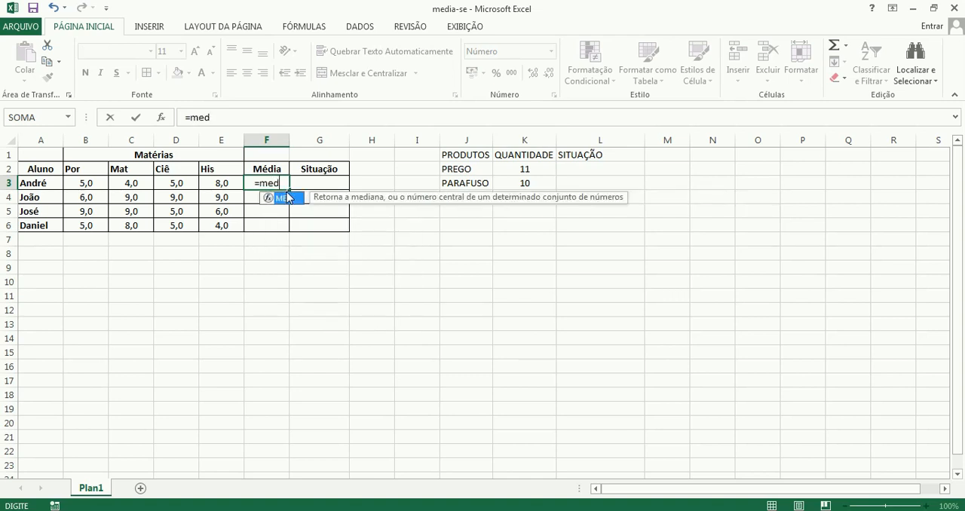
text(ia)
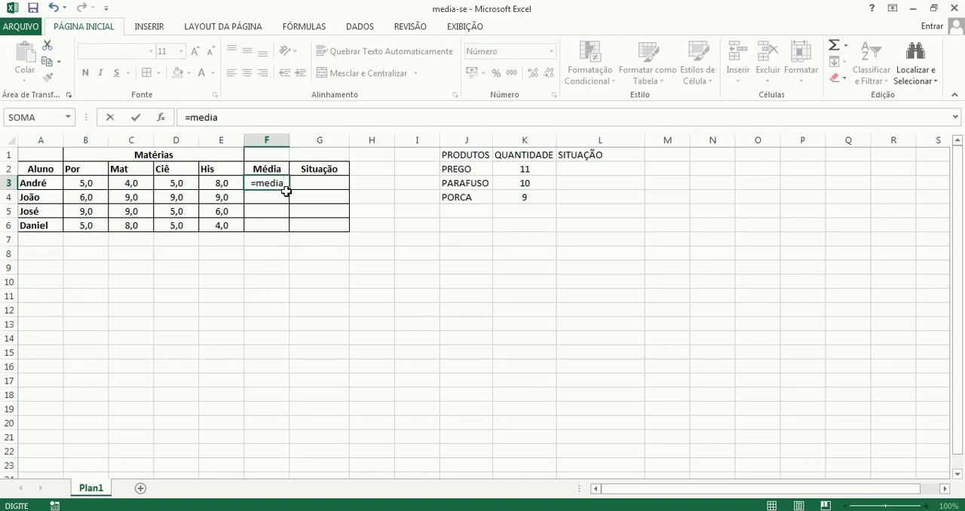
text(()
drag(80, 184, 224, 183)
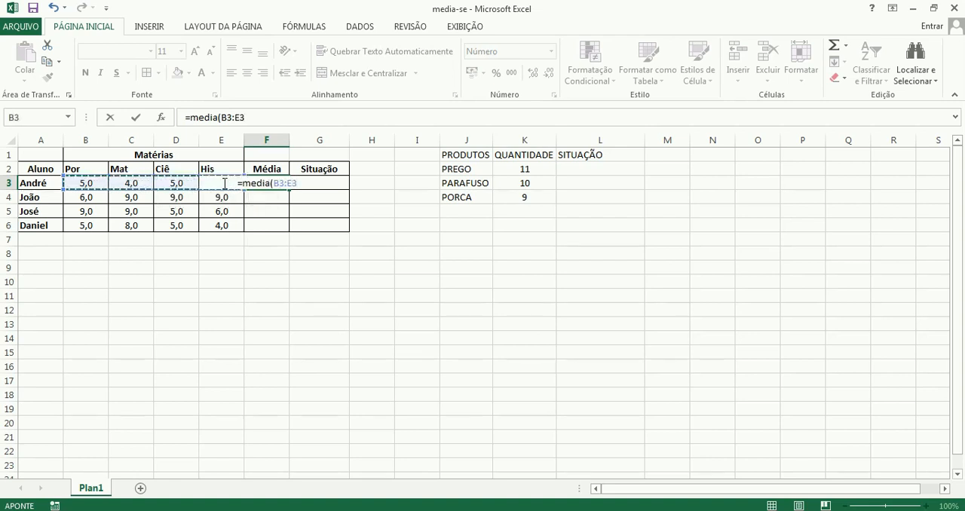
key(Return)
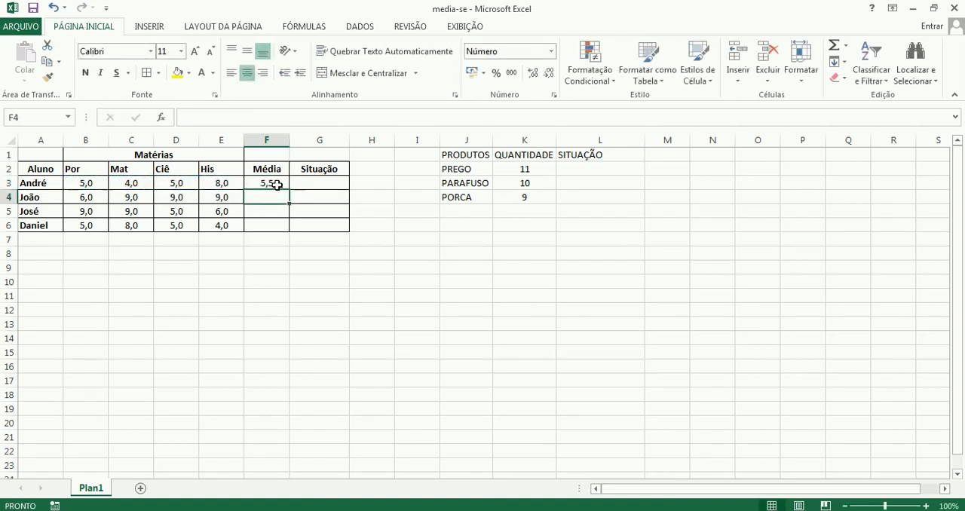
click(277, 185)
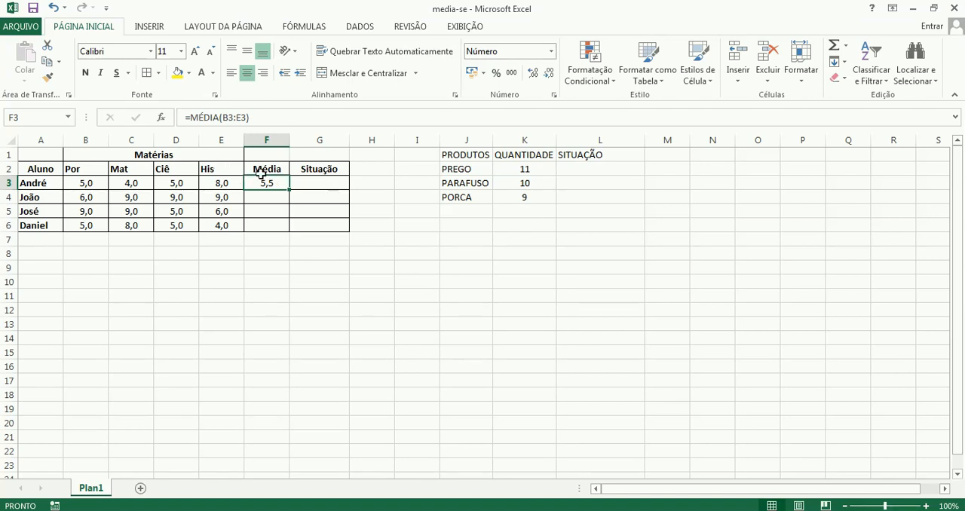
Calculate the second student's average in cell F4 with the MÉDIA function over B4:E4.
click(281, 196)
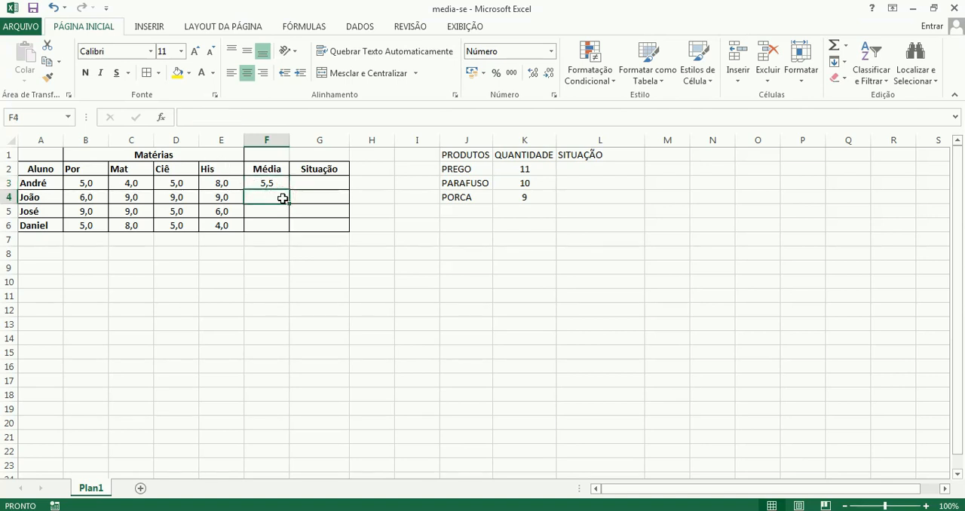
text(=med)
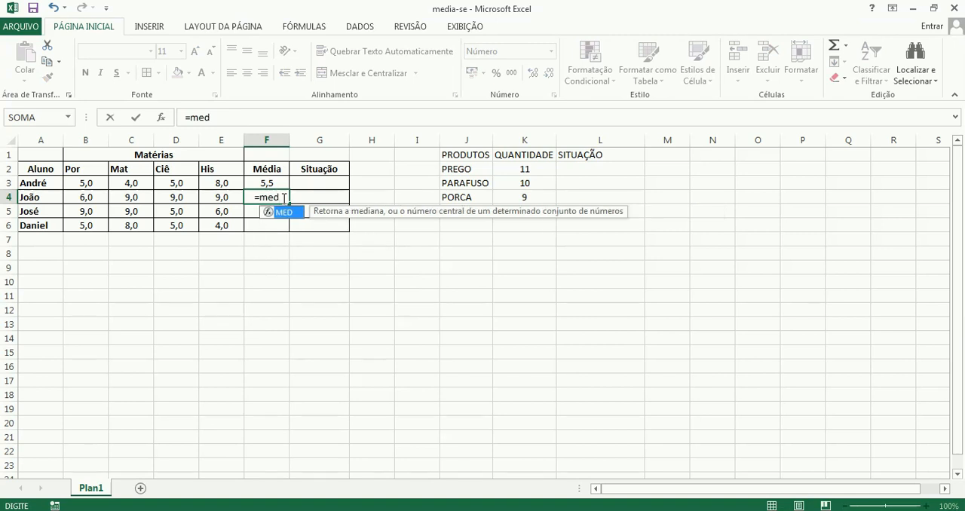
text(ia()
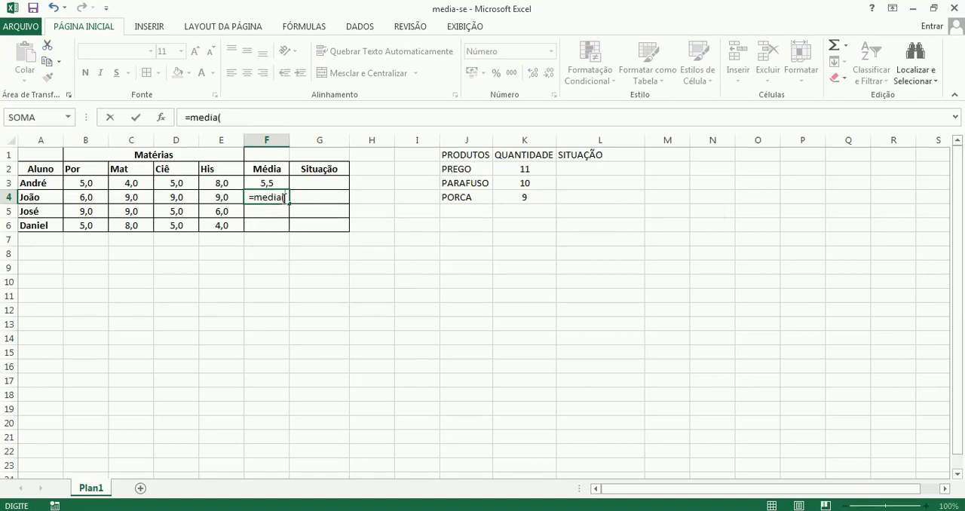
drag(89, 196, 207, 199)
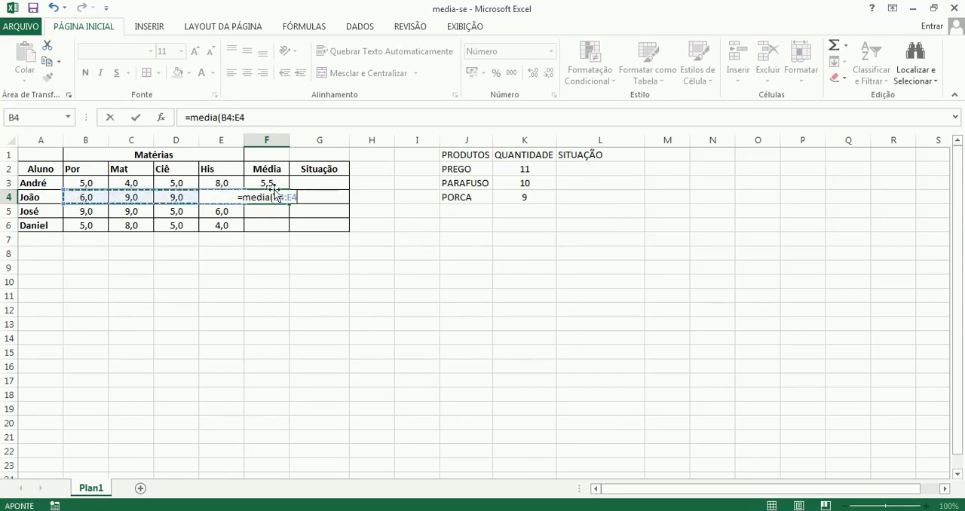
key(Return)
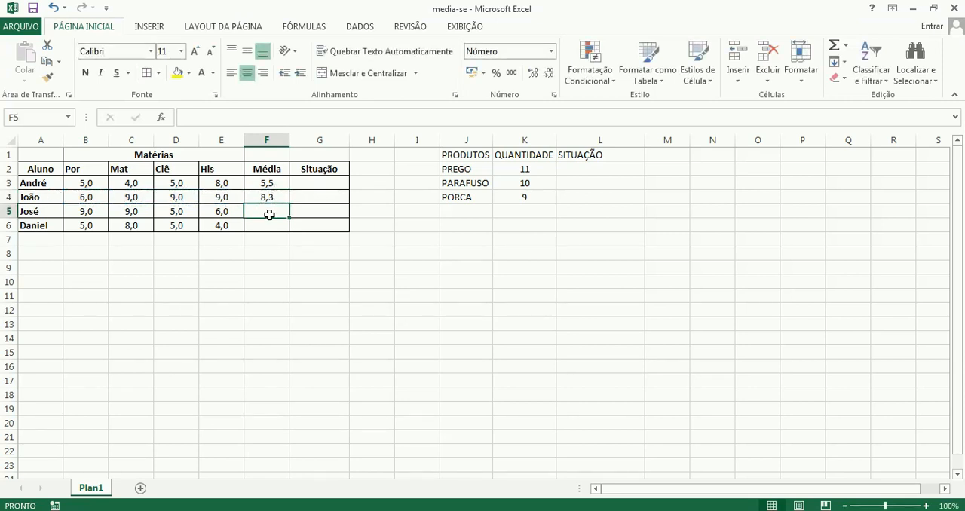
Calculate the third student's average in cell F5 with the MÉDIA function over B5:E5.
text(=)
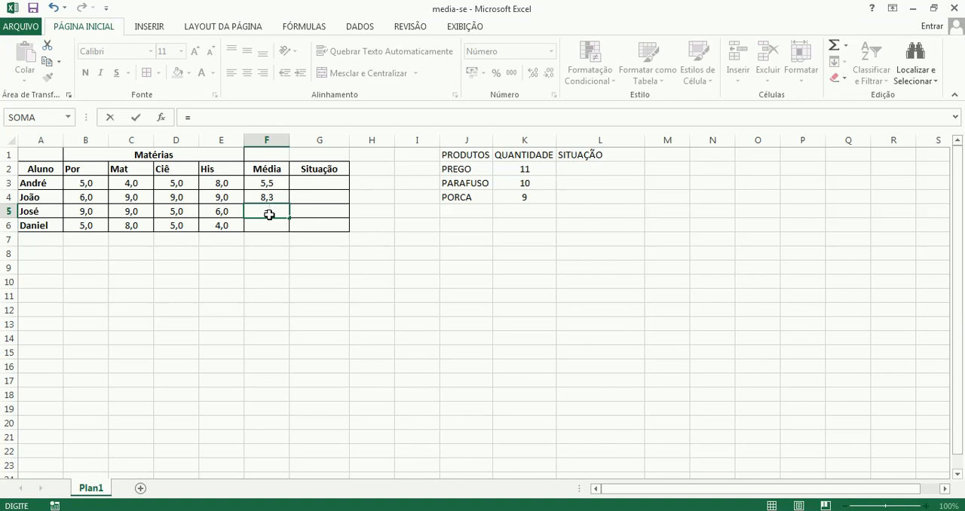
text(média)
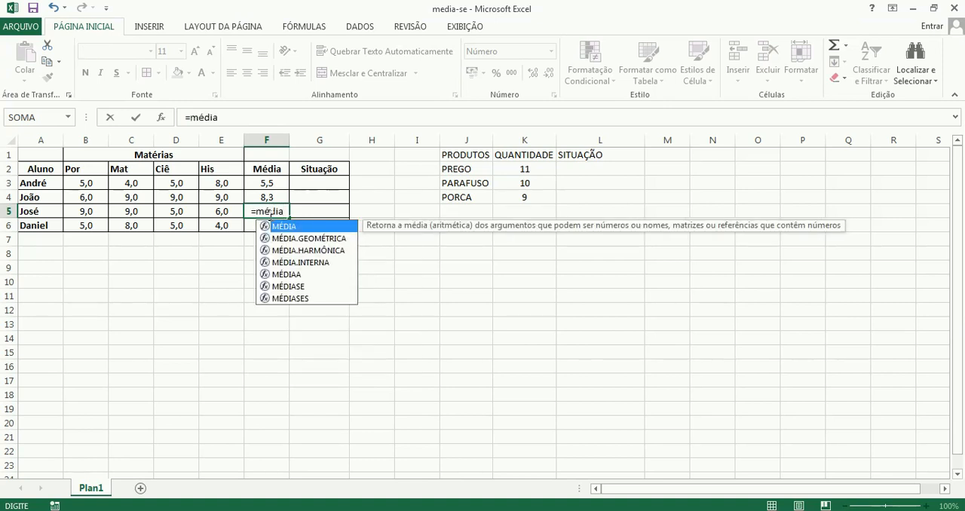
text(()
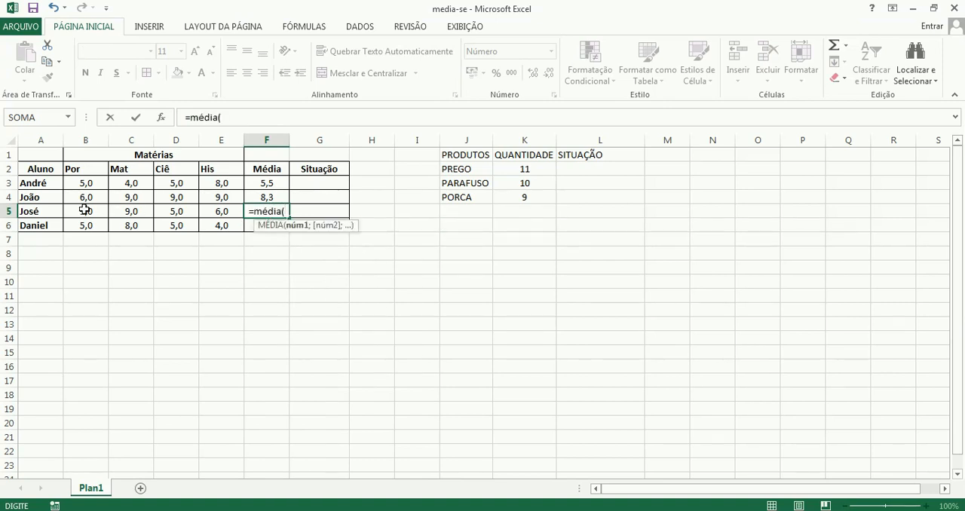
drag(84, 211, 218, 209)
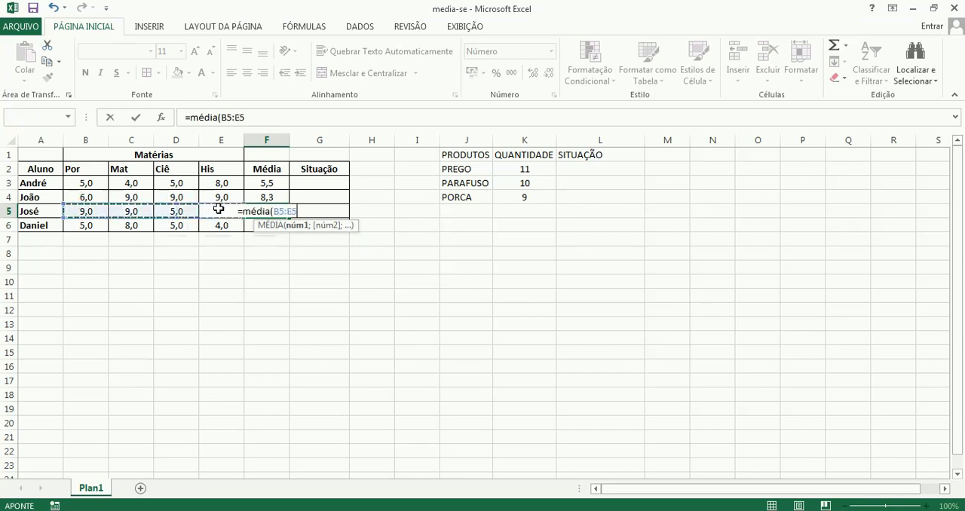
key(Return)
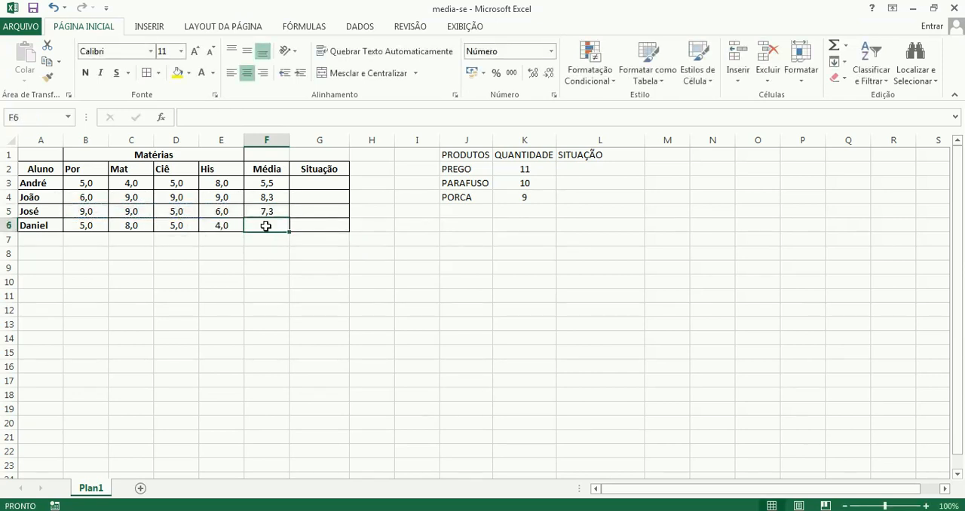
Calculate the fourth student's average in cell F6 with the MÉDIA function over B6:E6.
text(=m)
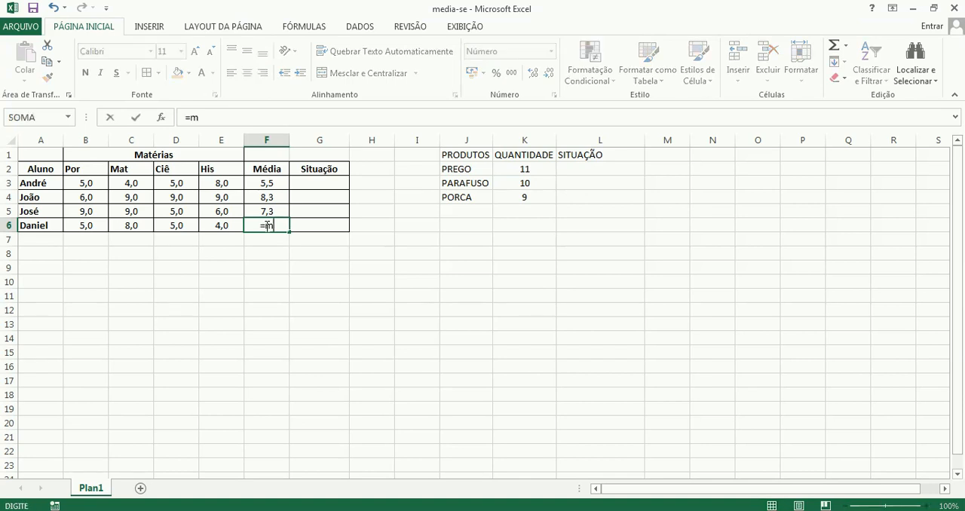
text(edia()
drag(71, 224, 231, 226)
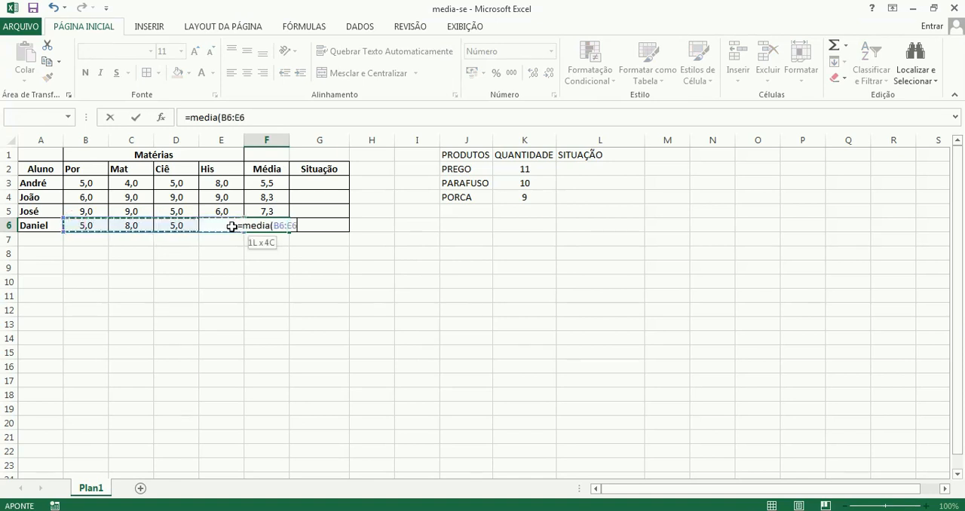
key(Return)
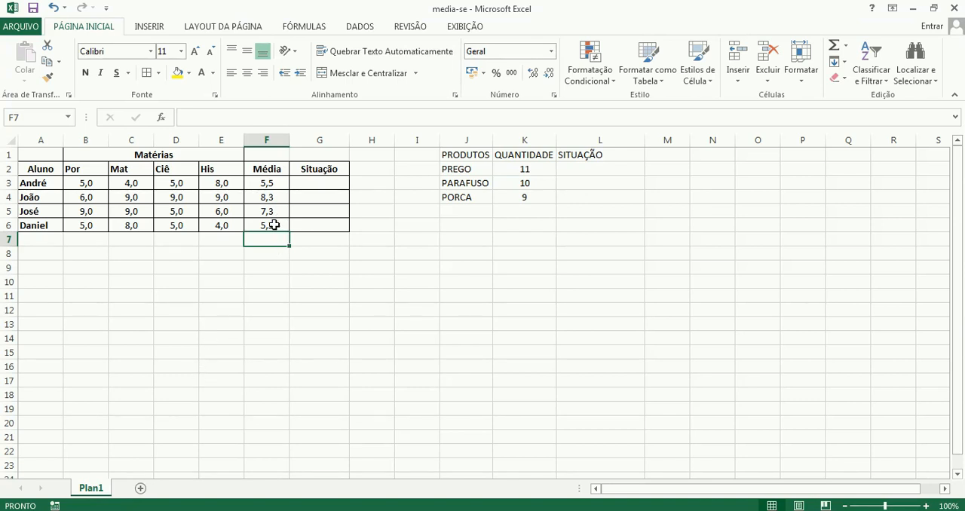
click(269, 181)
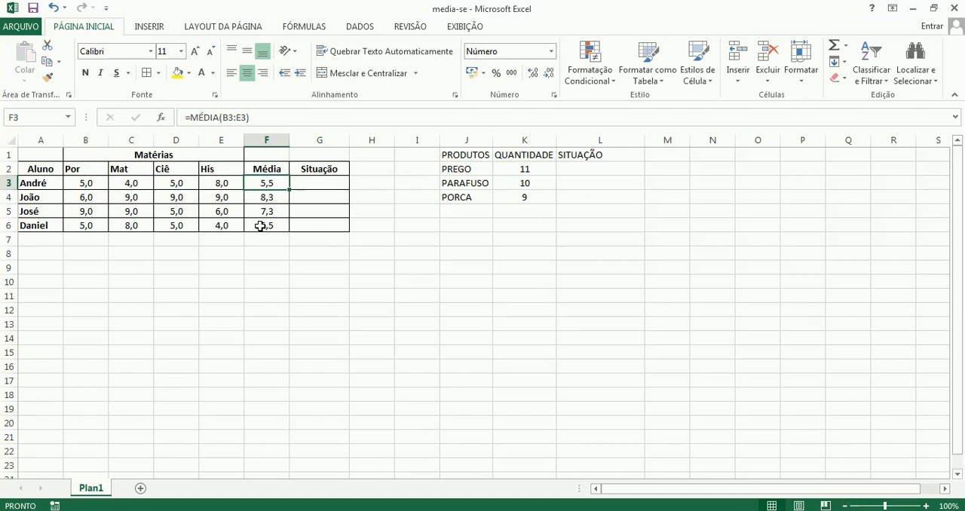
Begin a SE formula in the first student's Situação cell, G3, with the logical test F3>=6.
click(328, 183)
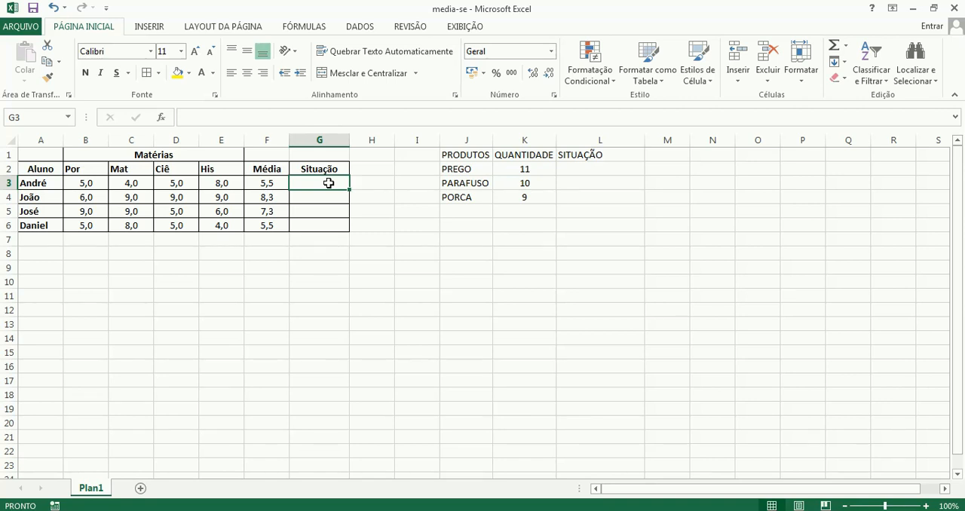
text(=)
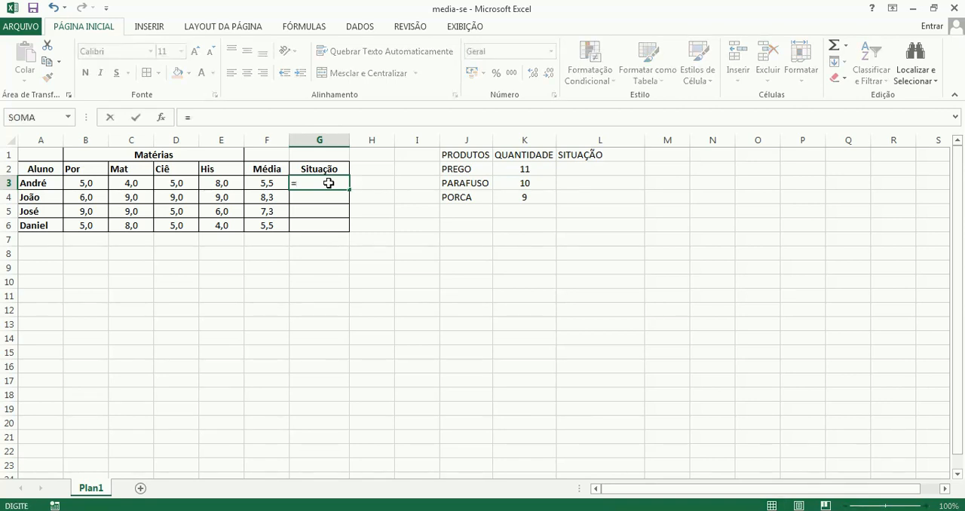
text(se)
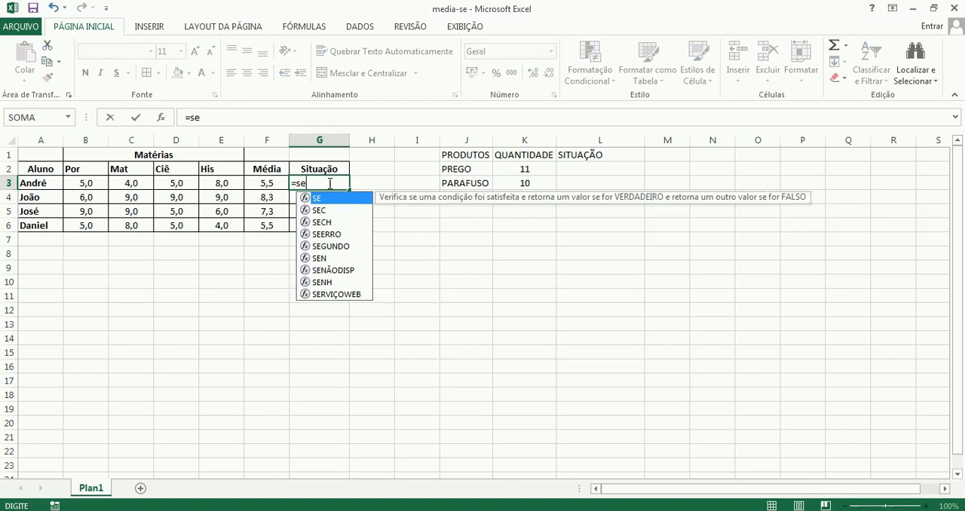
text(()
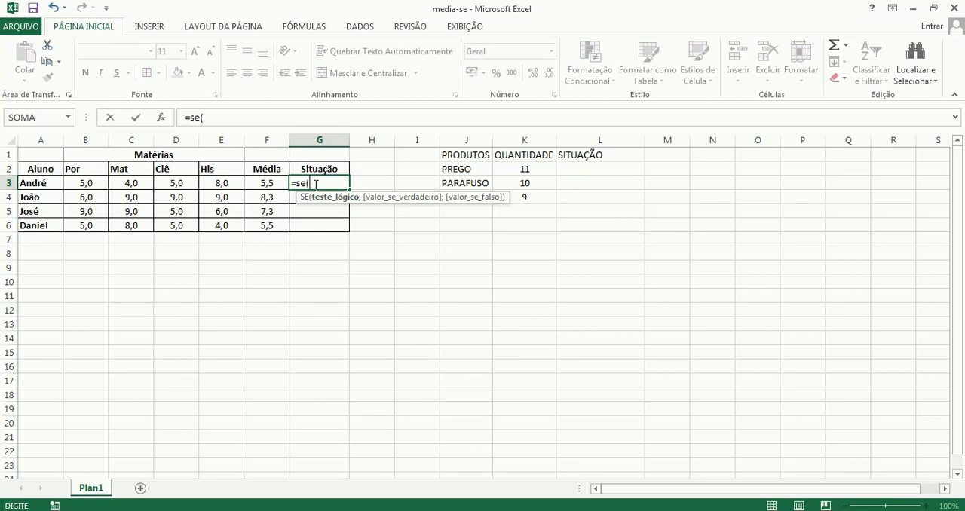
click(267, 184)
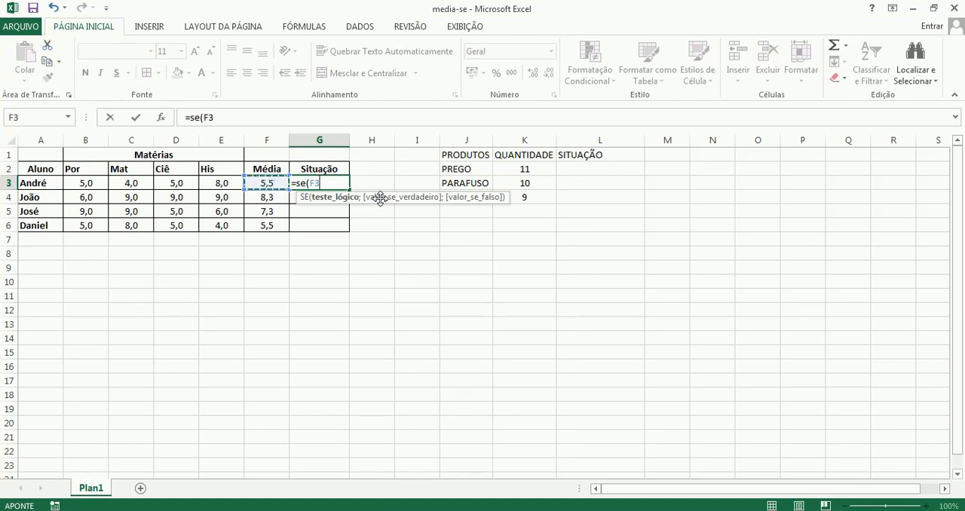
text(>=)
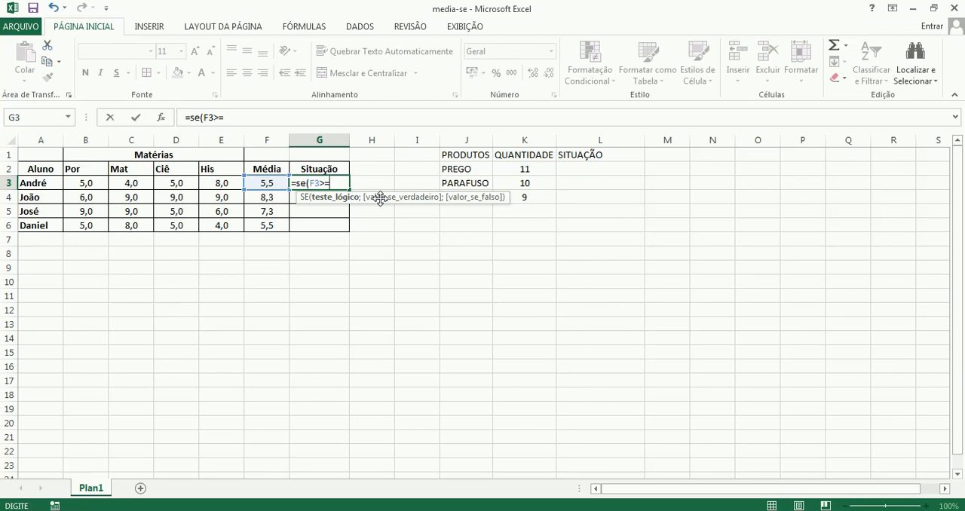
text(6)
text(;)
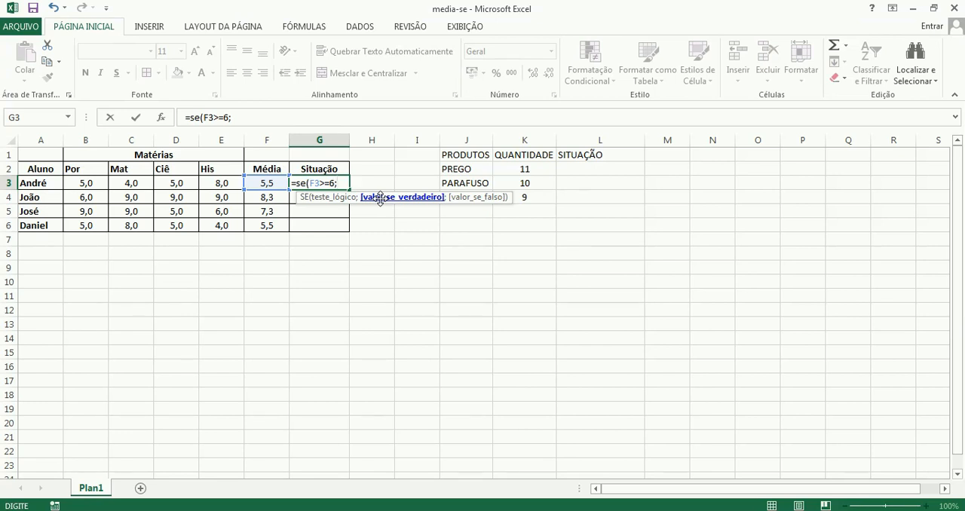
Complete the G3 formula so it returns "APROVADO" when the test is true and "REPROVADO" when it is false.
text(")
text(APROVADO)
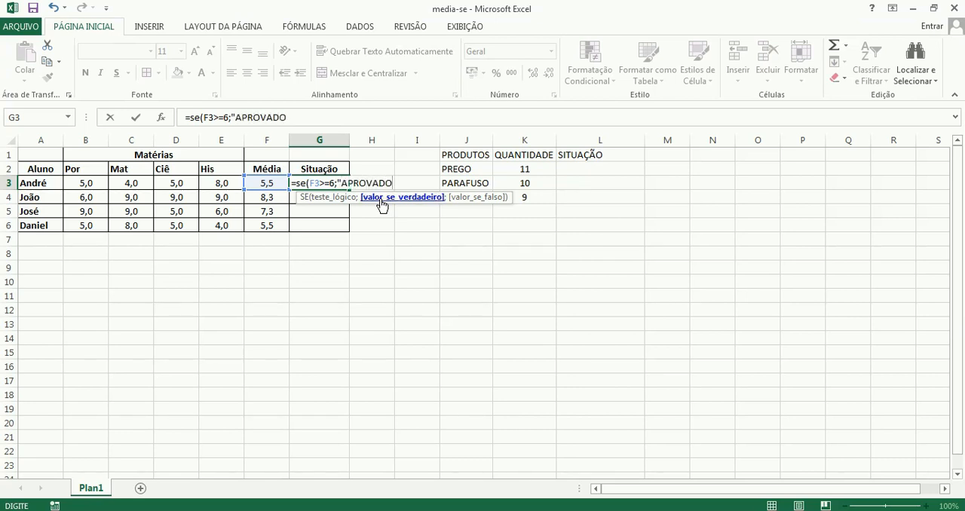
text(";)
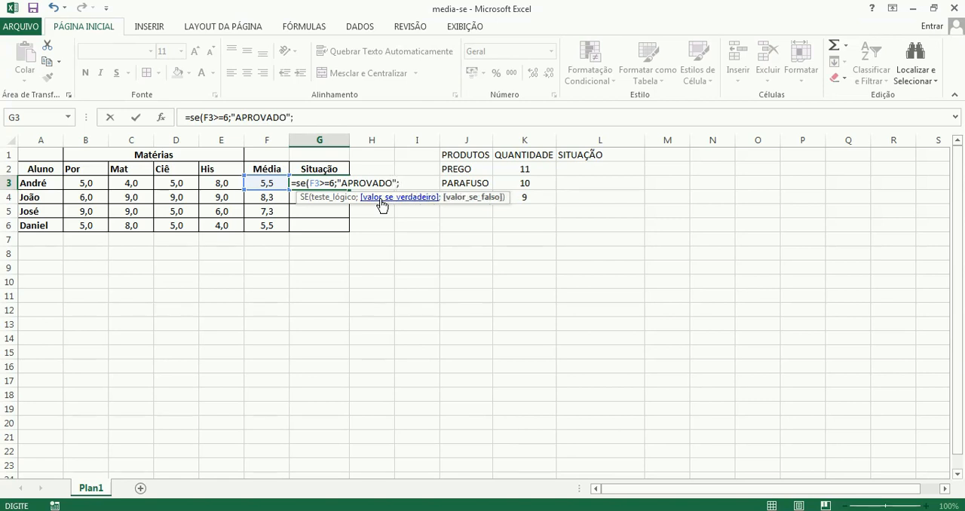
text("REPROVADO")
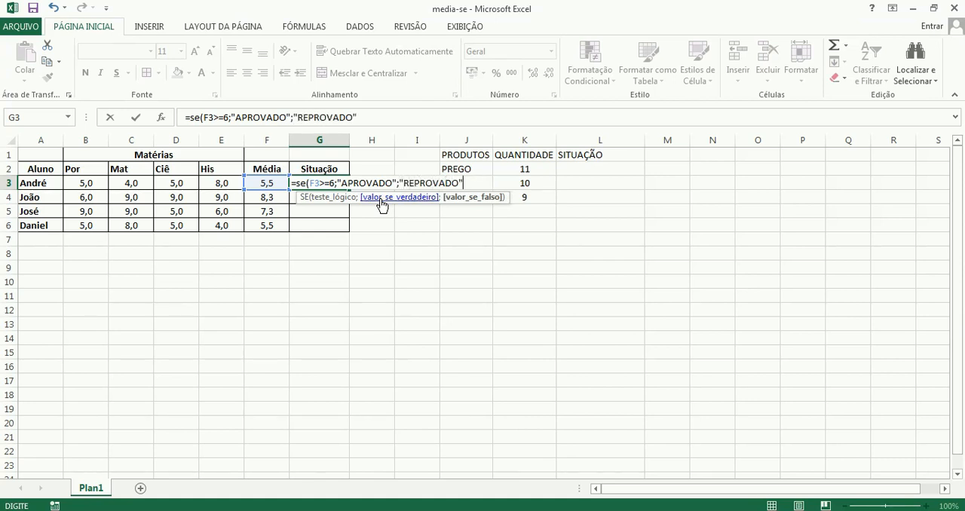
text())
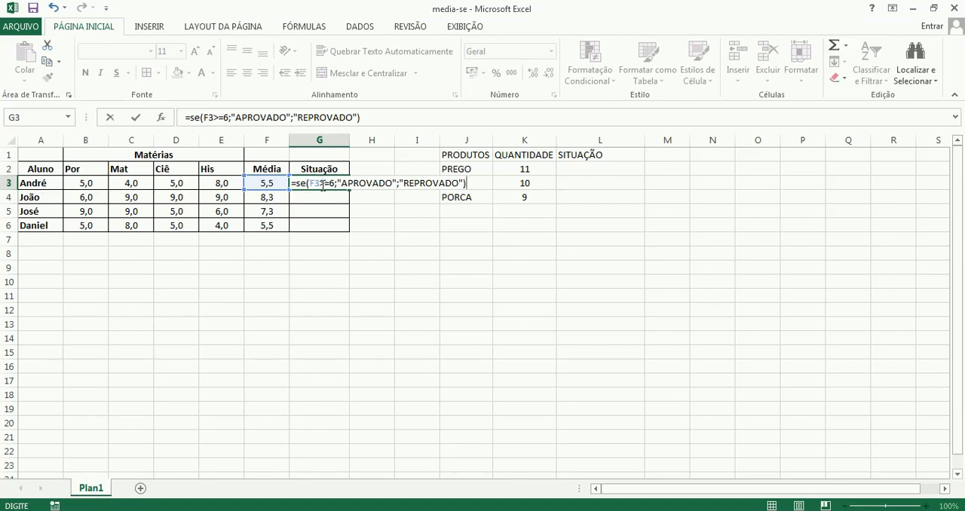
key(Return)
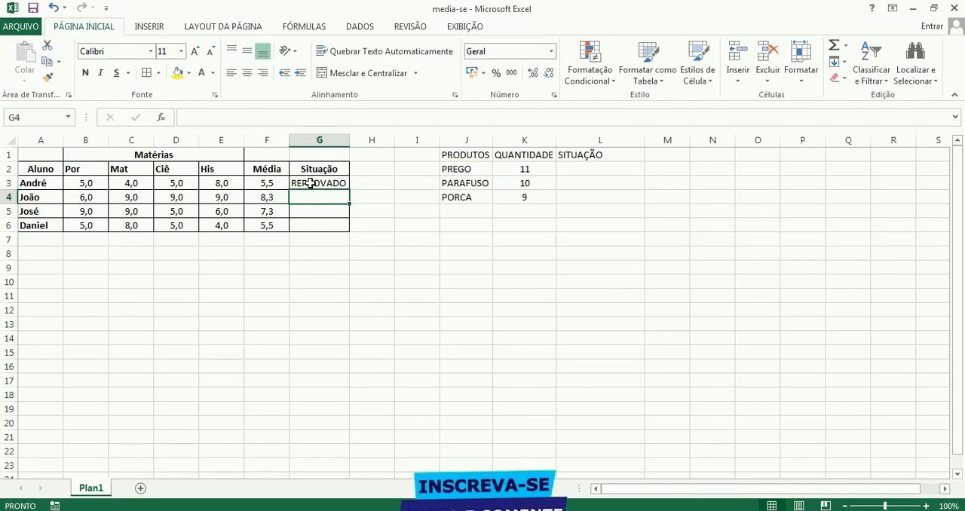
Review the SE formula in the first student's Situação cell, G3, examining its logical test and its true and false values.
click(311, 183)
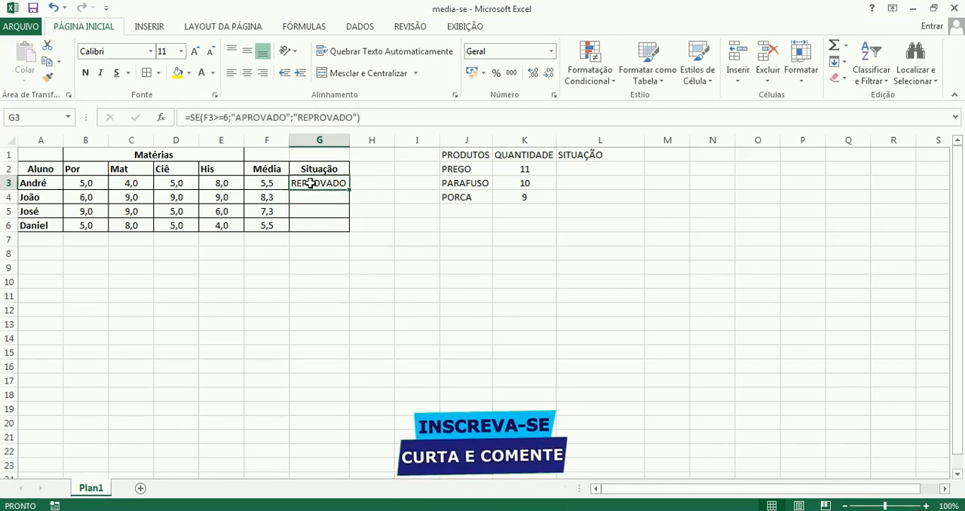
click(227, 118)
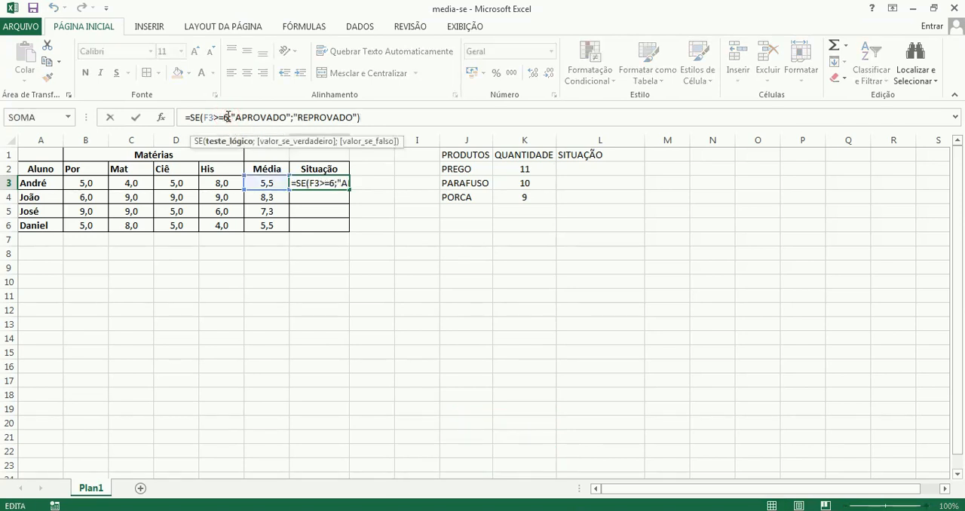
drag(227, 119, 204, 119)
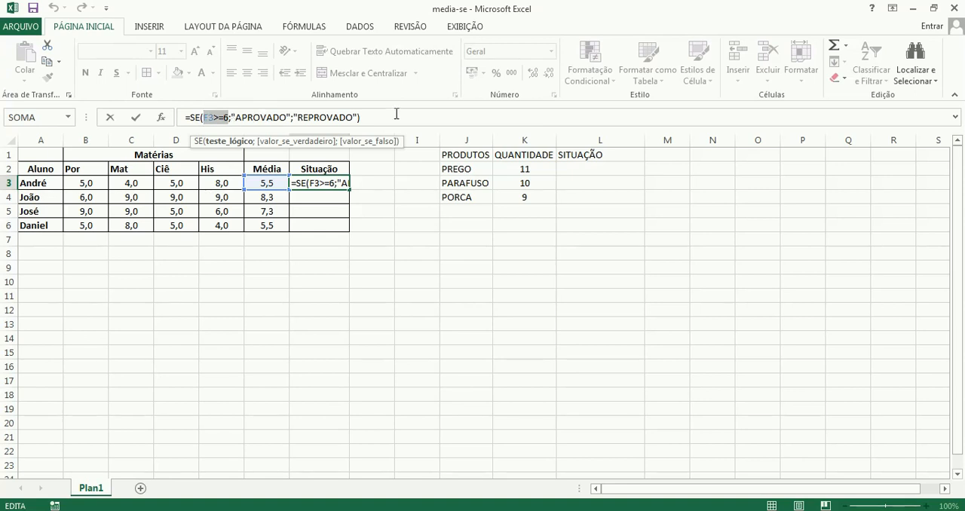
click(231, 118)
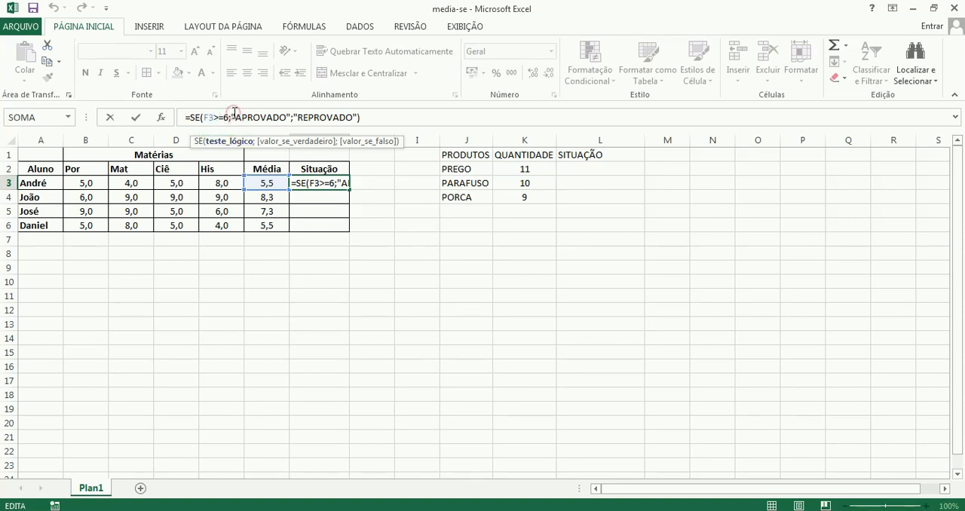
click(268, 122)
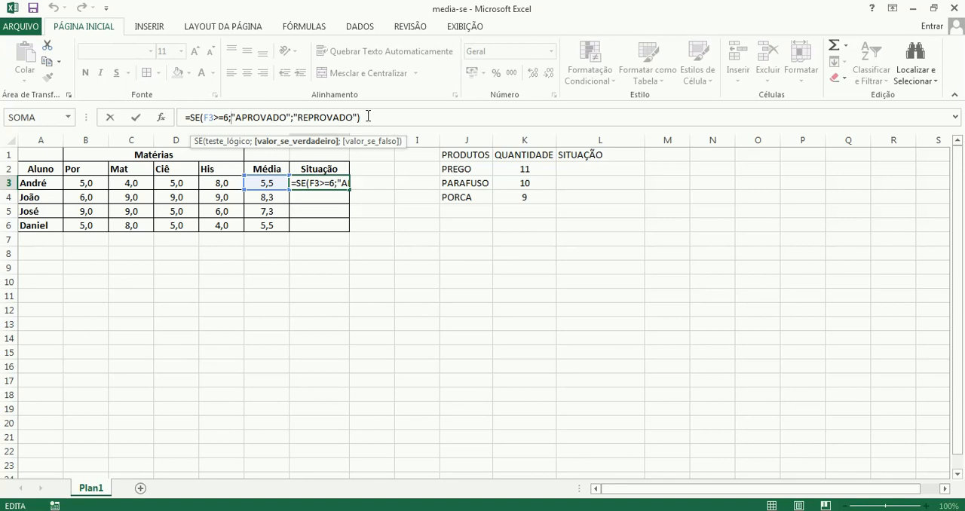
key(Return)
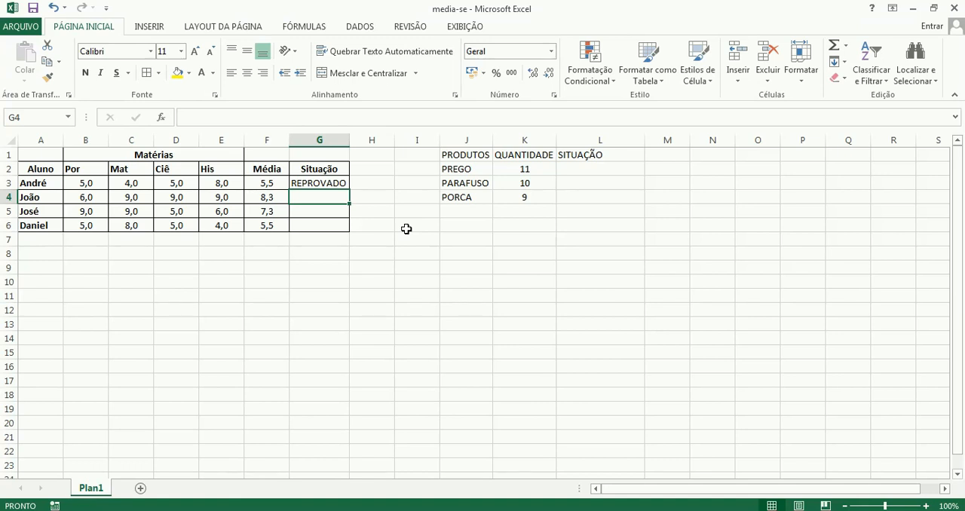
Begin a SE formula in the second student's Situação cell, G4, with the logical test F4>=6.
text(=)
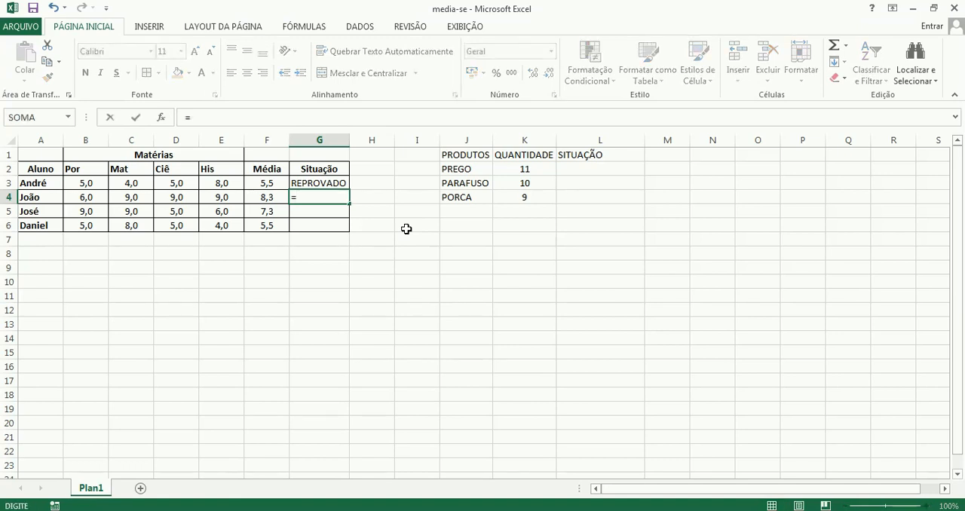
text(SE()
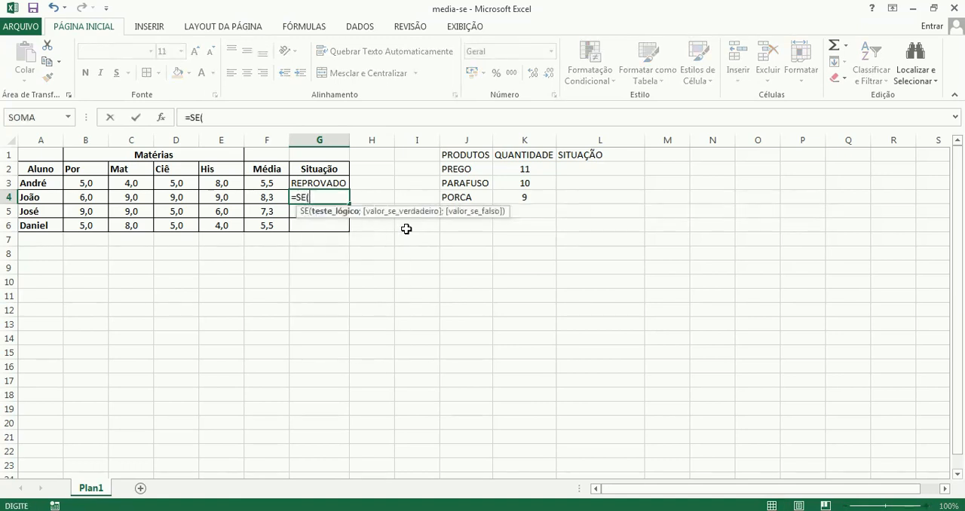
click(270, 199)
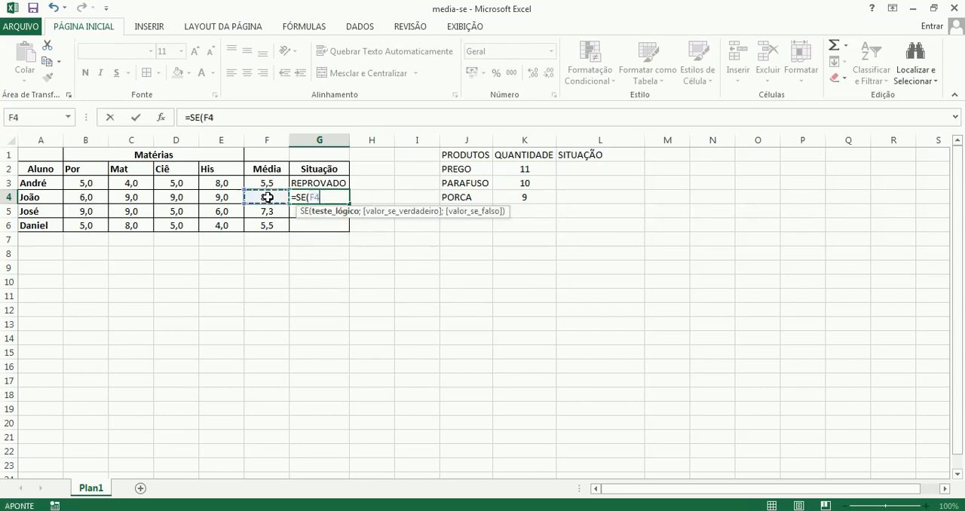
text(>)
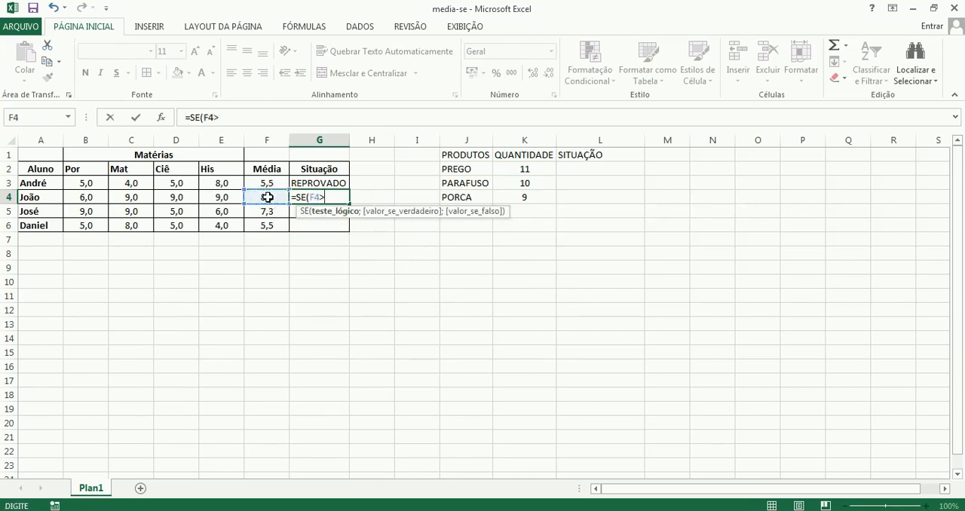
text(=6;)
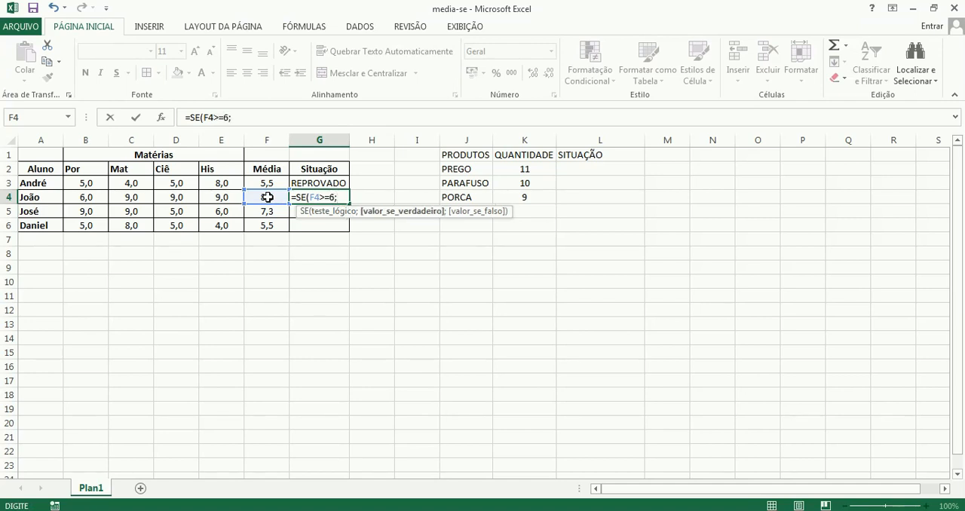
text("APRO)
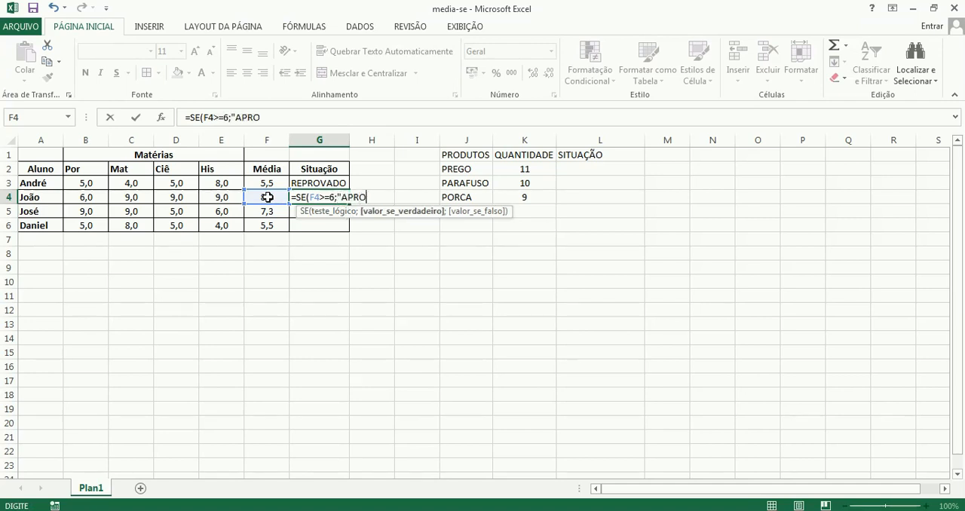
text(VADO")
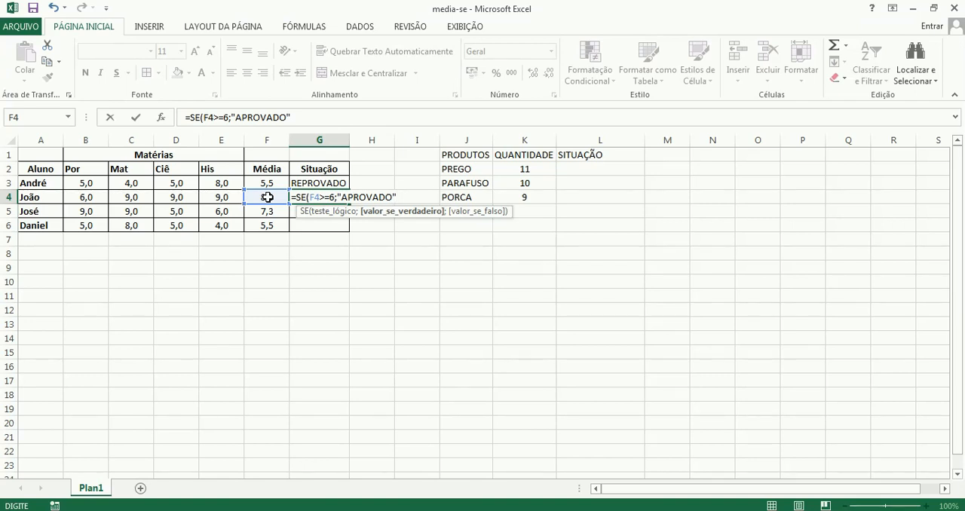
Complete the G4 formula with "APROVADO" as the true value and "REPROVADO" as the false value.
text(;)
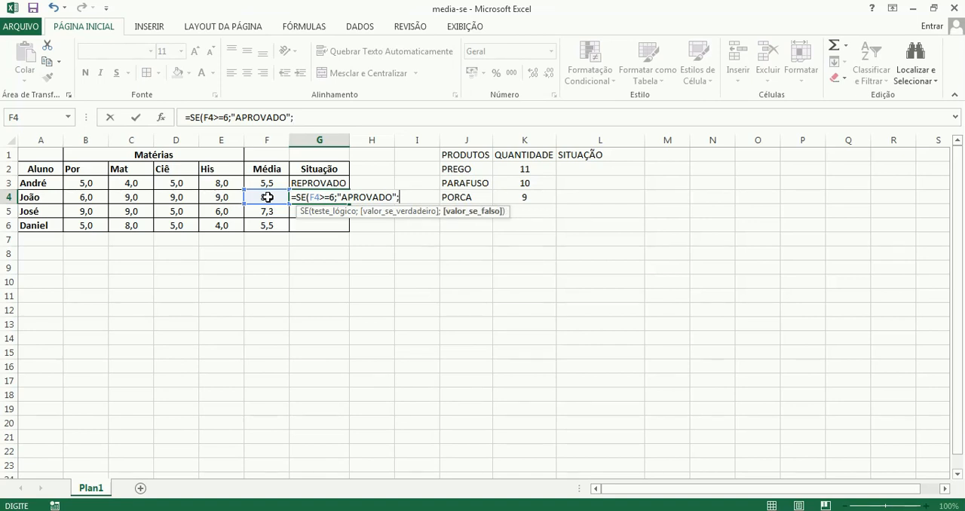
text("REPROVADO")
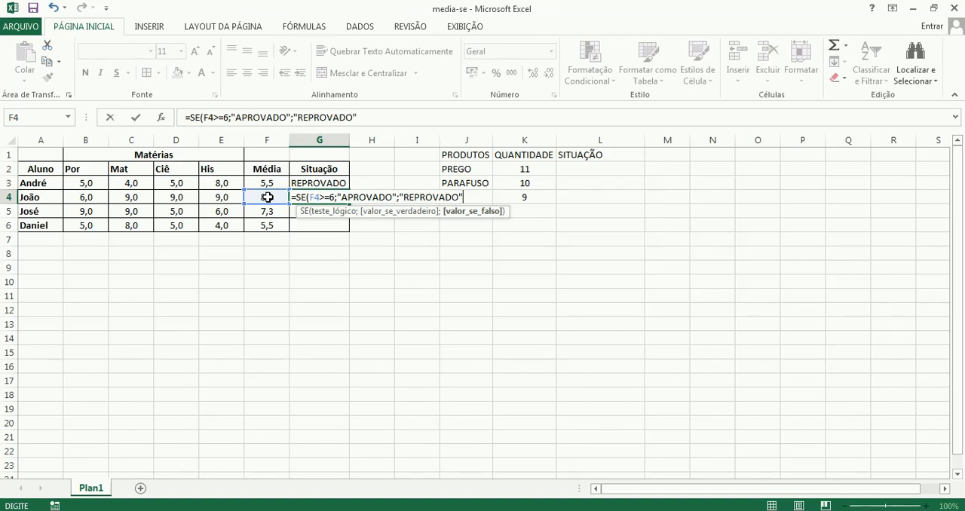
text())
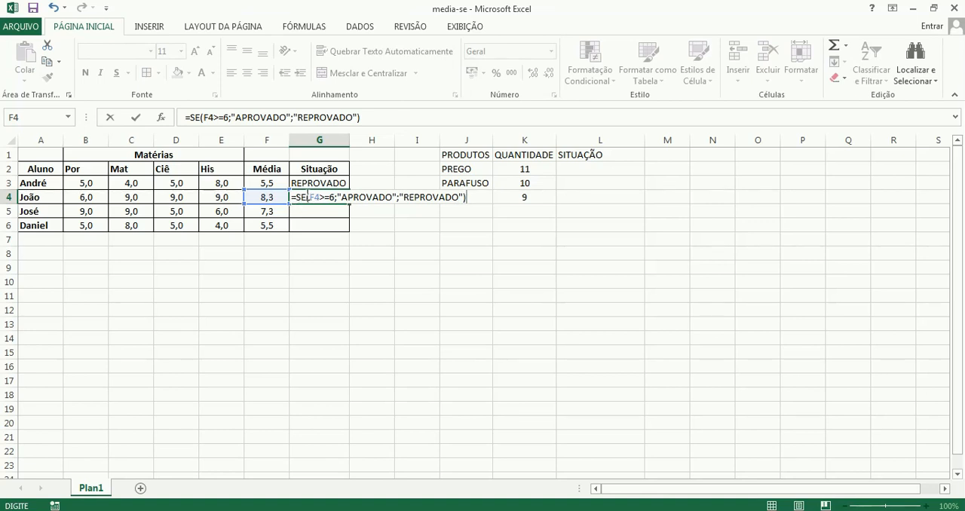
key(Return)
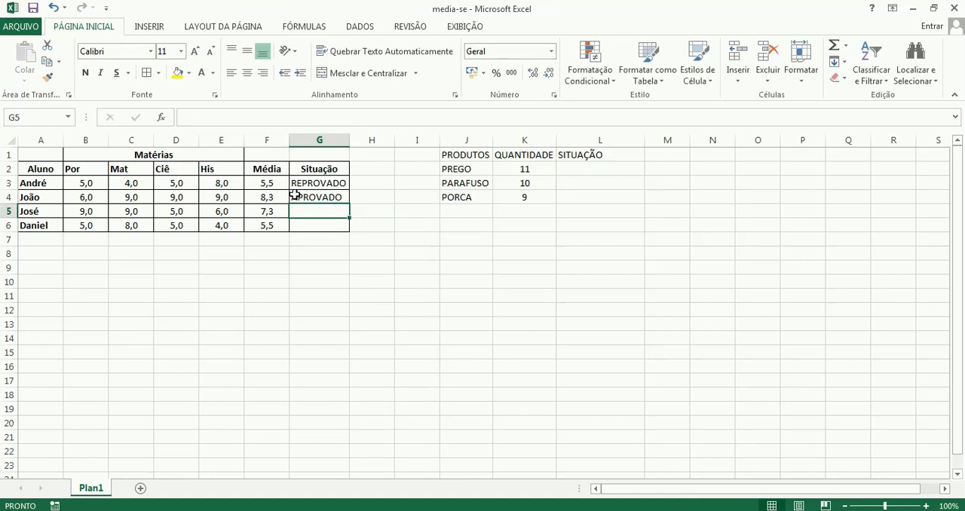
click(294, 195)
click(316, 183)
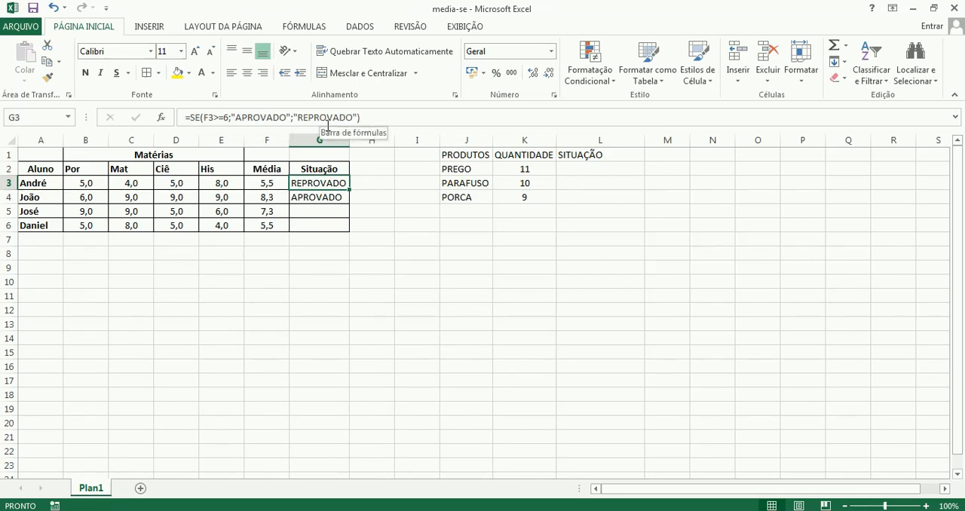
Begin a SE formula in the third student's Situação cell, G5, with the logical test F5>=6.
click(331, 212)
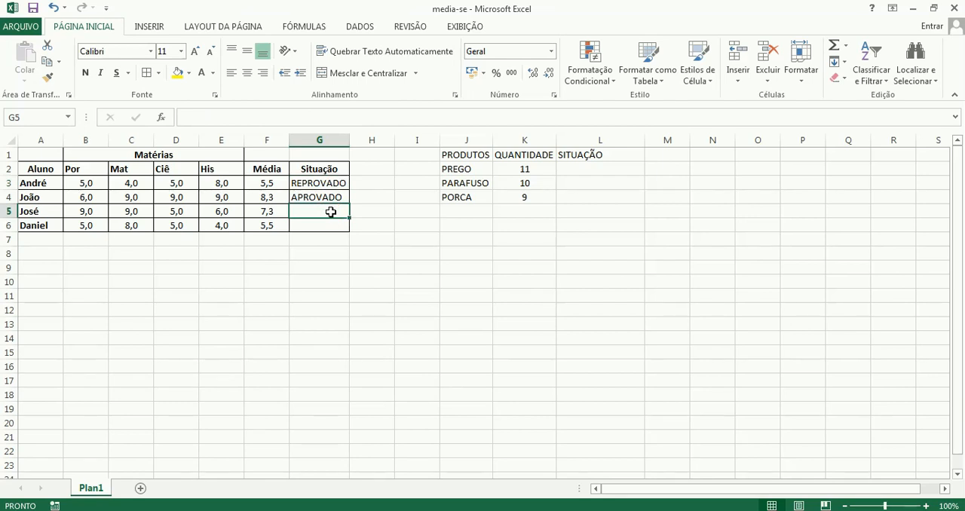
text(=)
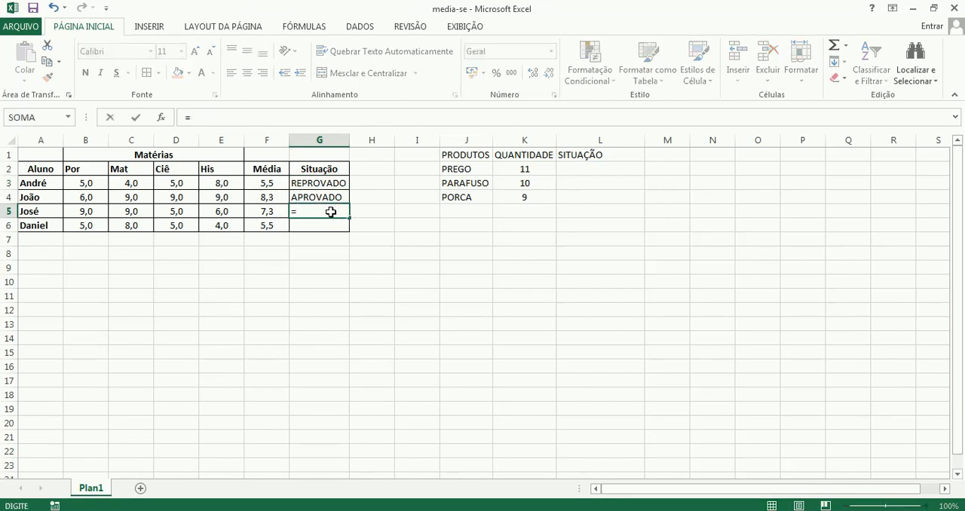
text(SE()
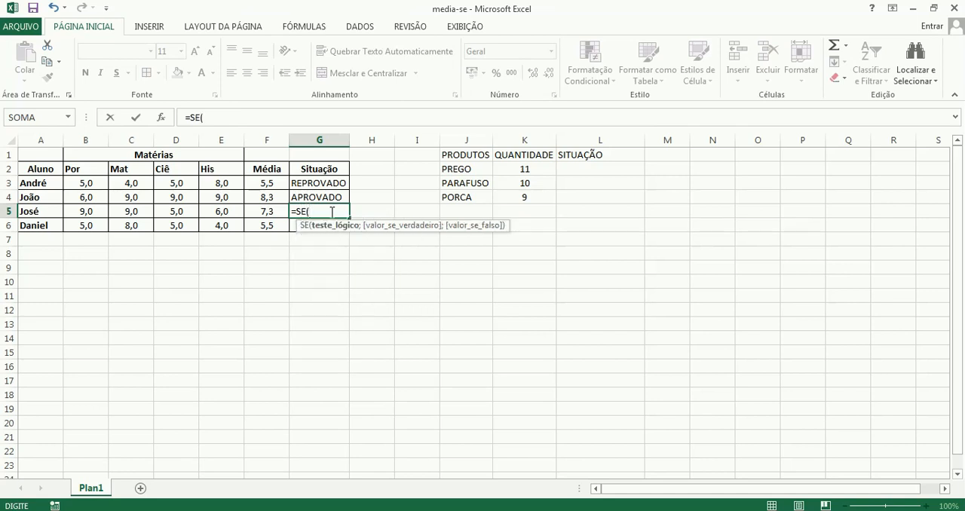
click(261, 212)
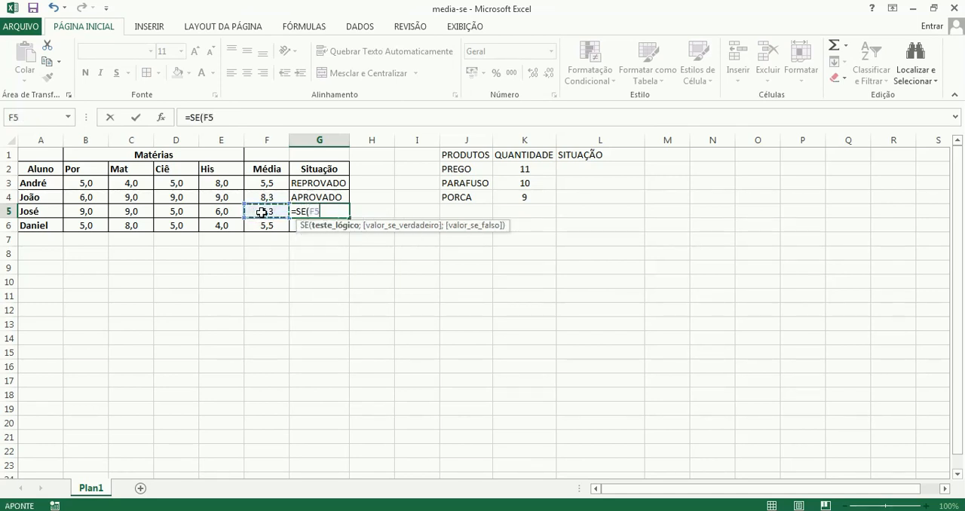
text(>=6/)
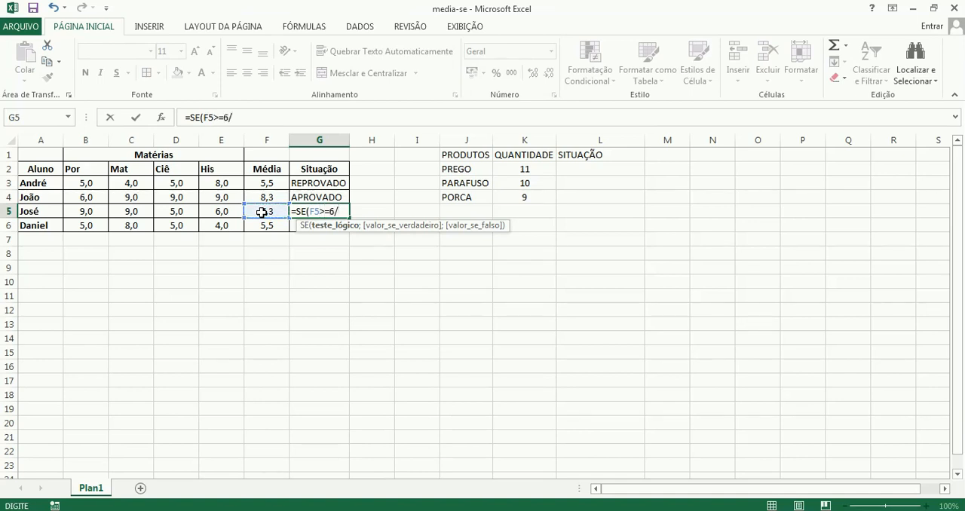
key(BackSpace)
text(;")
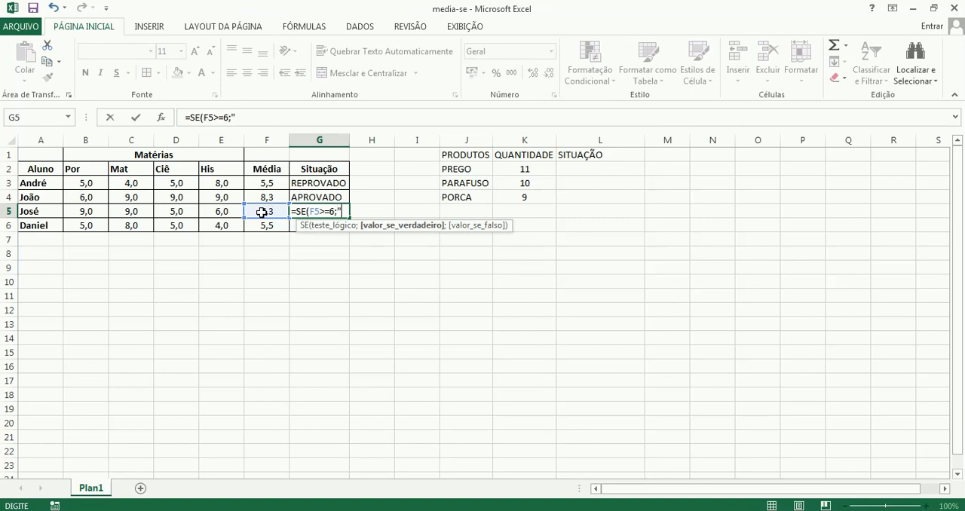
text(APROV)
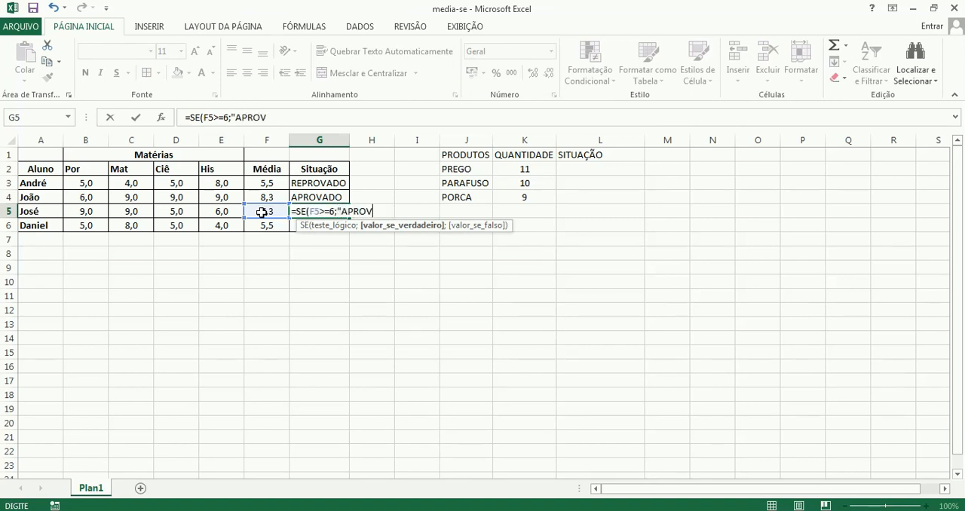
text(ADO";)
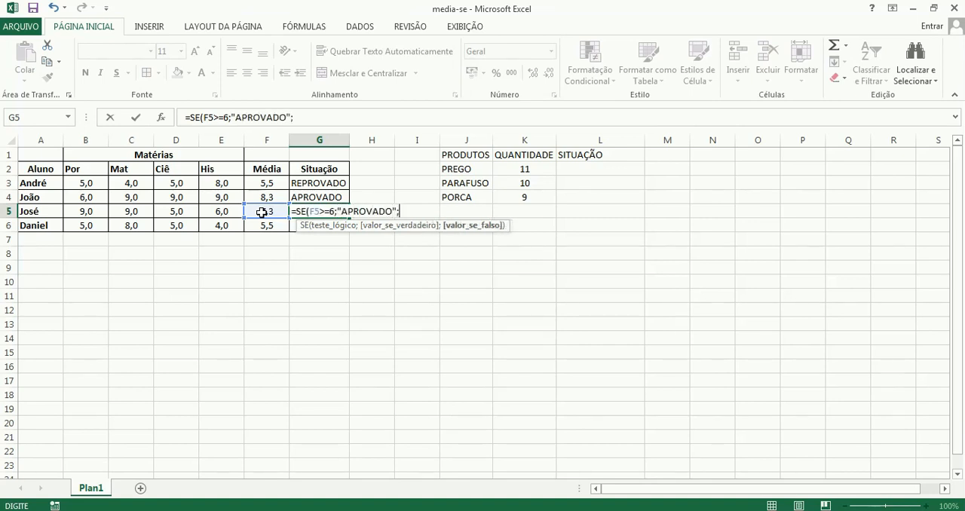
text("REPROVADO)
Complete the G5 formula so it returns "APROVADO" when the test is true and "REPROVADO" when it is false.
text())
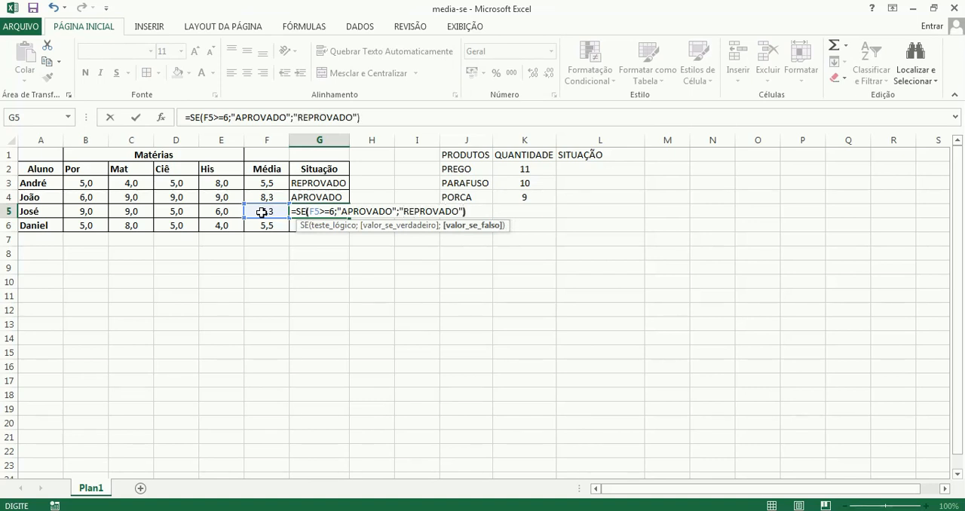
key(Return)
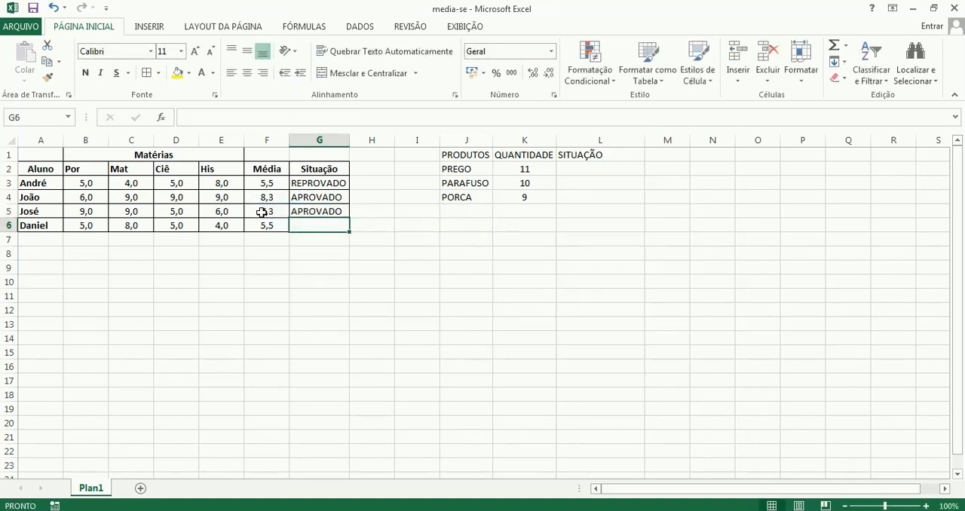
Begin a SE formula in the fourth student's Situação cell, G6, with the logical test F6>=6.
text(=SE()
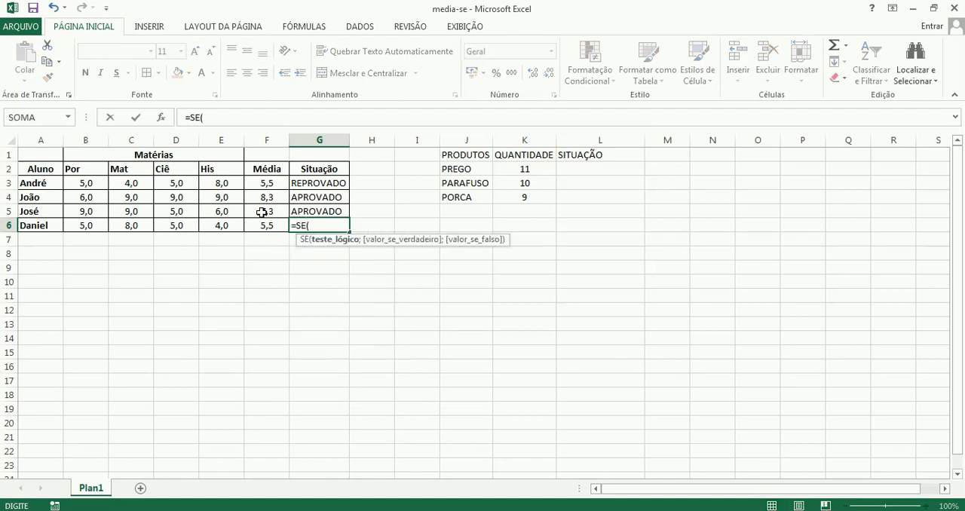
click(269, 225)
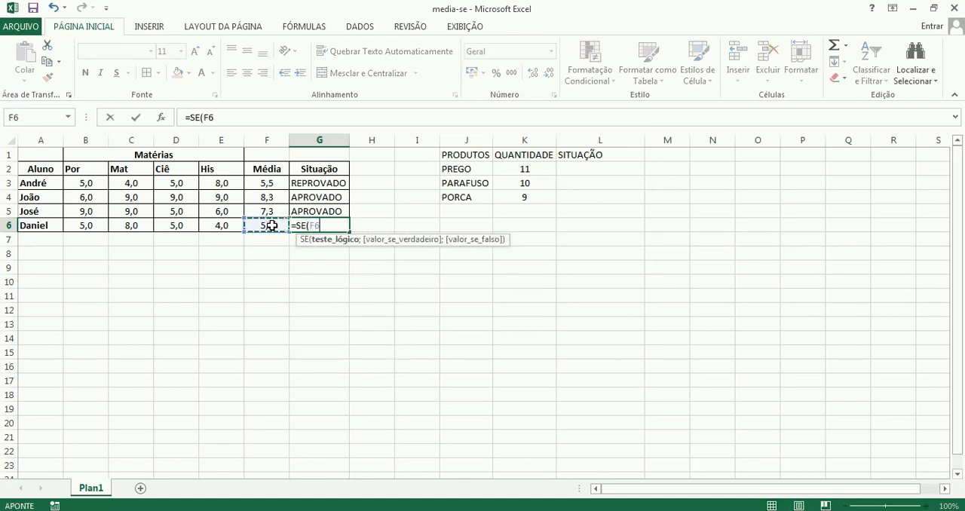
text(>=)
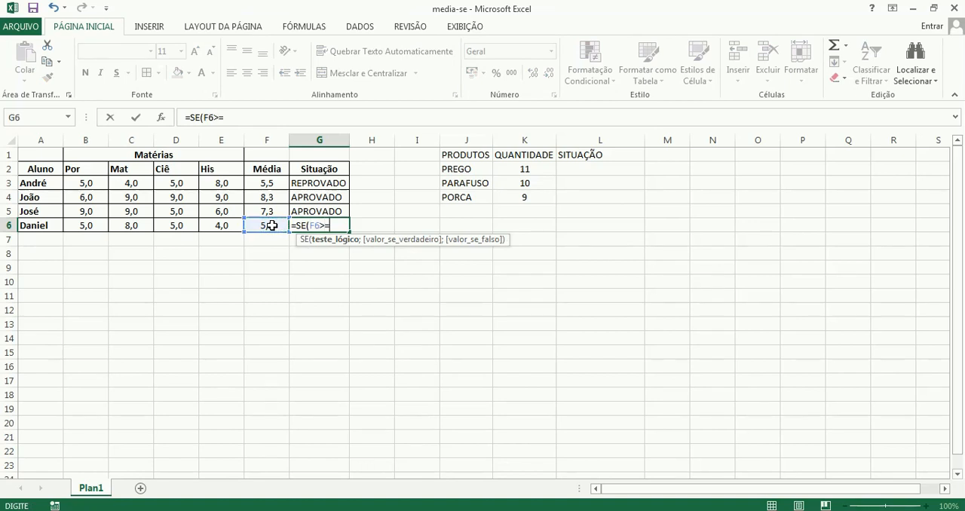
text(6;)
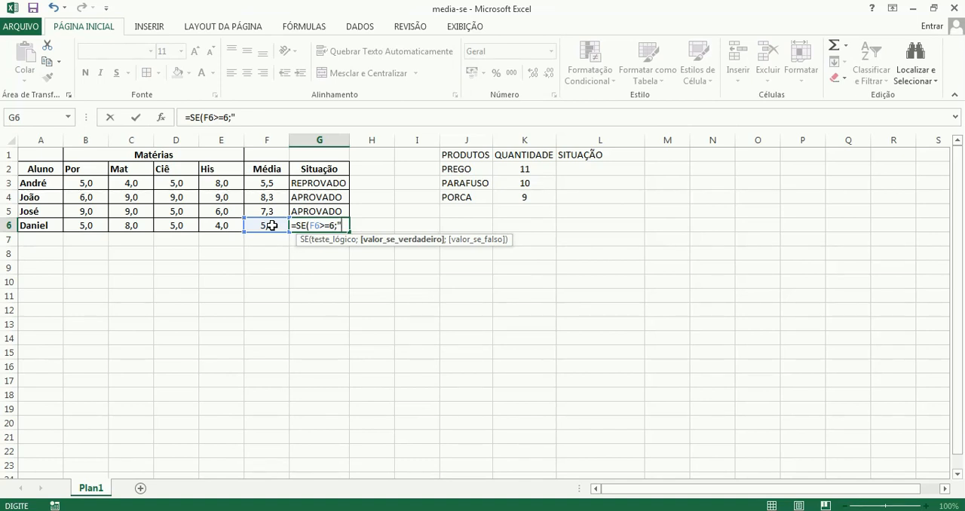
Complete the G6 formula with "APROVADO" as the true value and "REPROVADO" as the false value.
text(APROVADO)
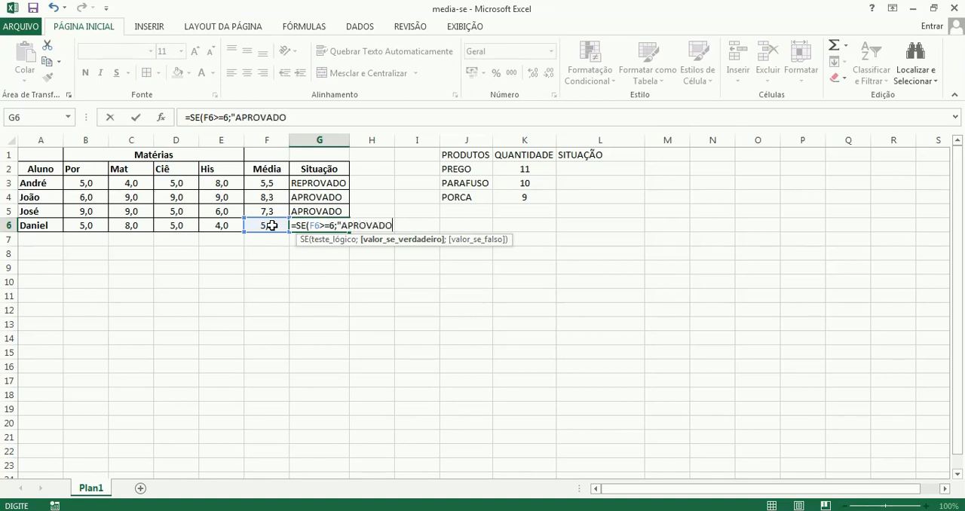
text(";"REPRO)
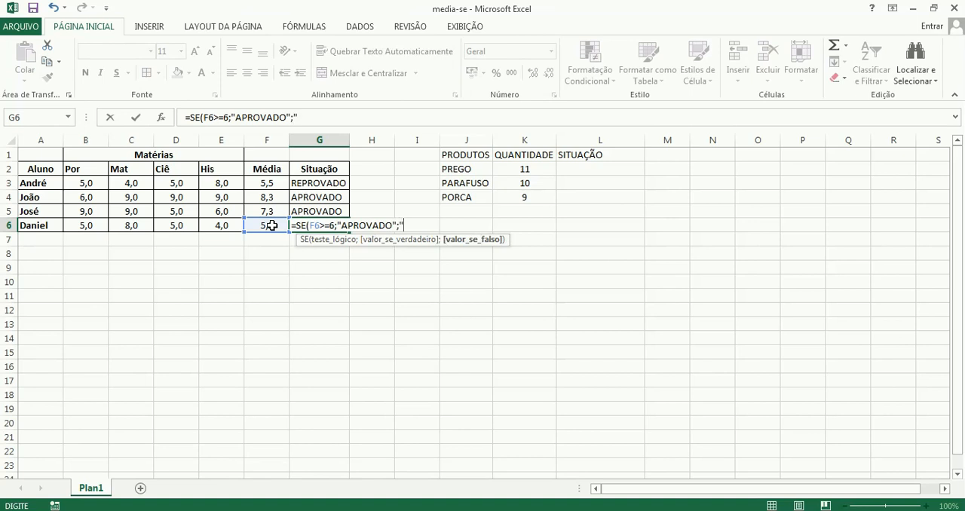
text(VADO"))
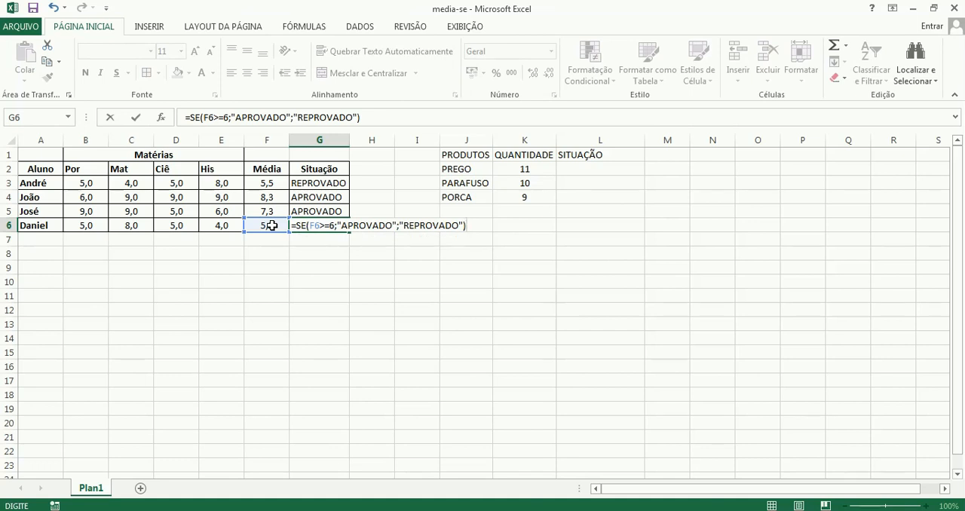
key(BackSpace)
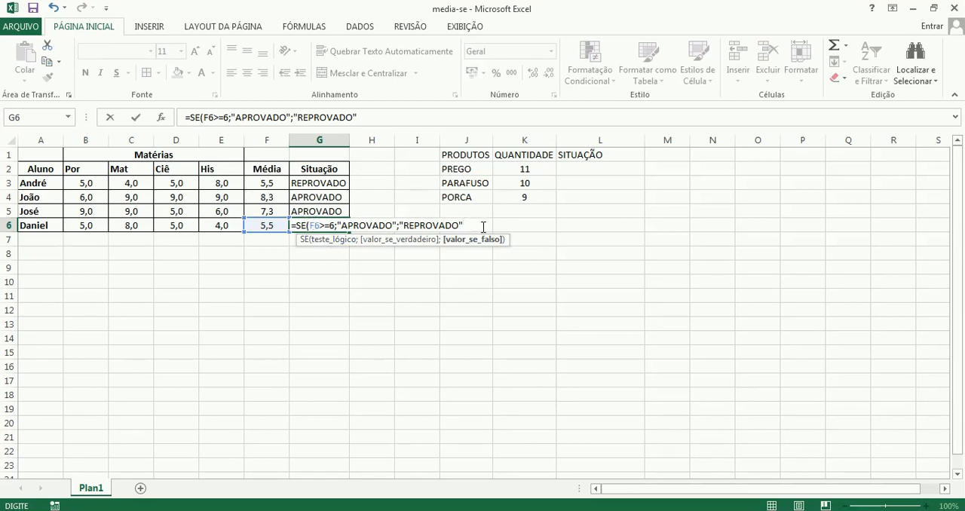
key(Return)
Reopen the G6 formula, check its closing parenthesis and enter it again.
click(334, 225)
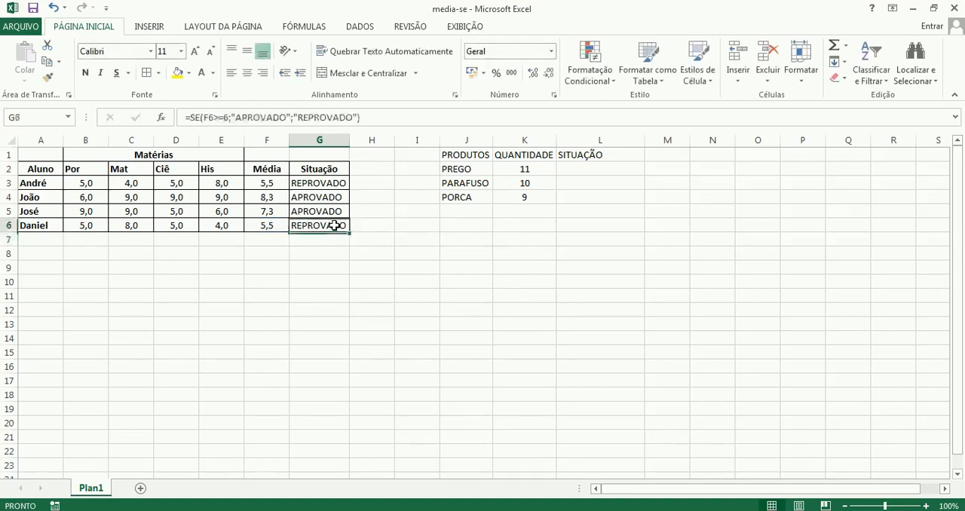
click(364, 118)
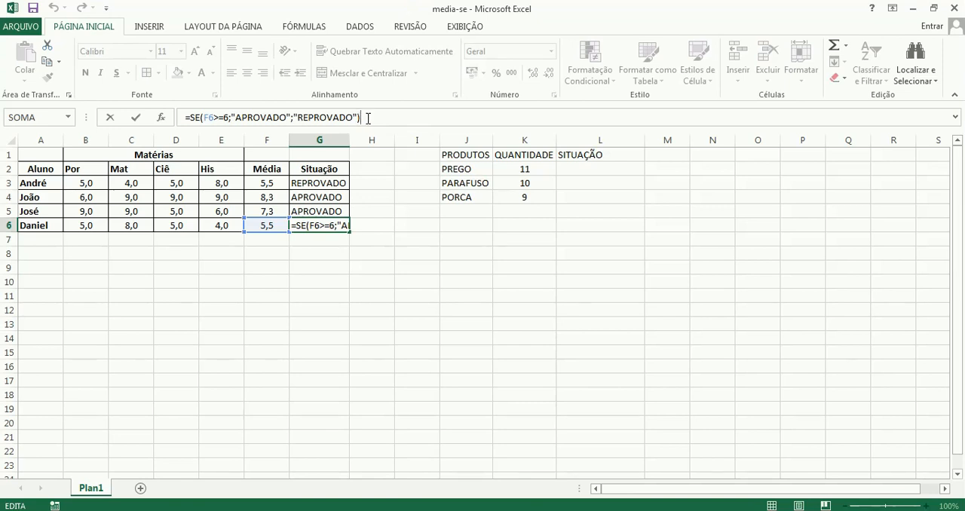
click(368, 118)
text())
key(Return)
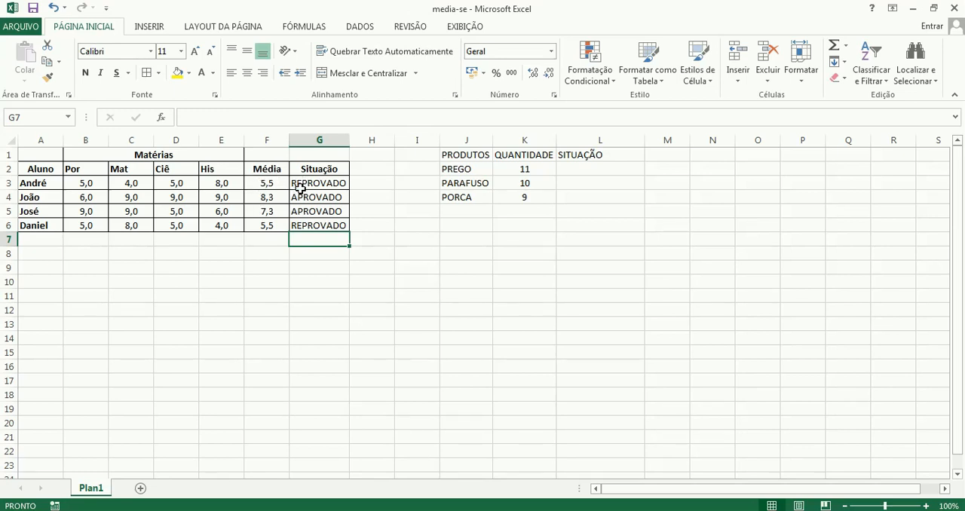
Test the status formula by setting the first student's Por grade in B3 to 8, and restore it to 5.
click(78, 184)
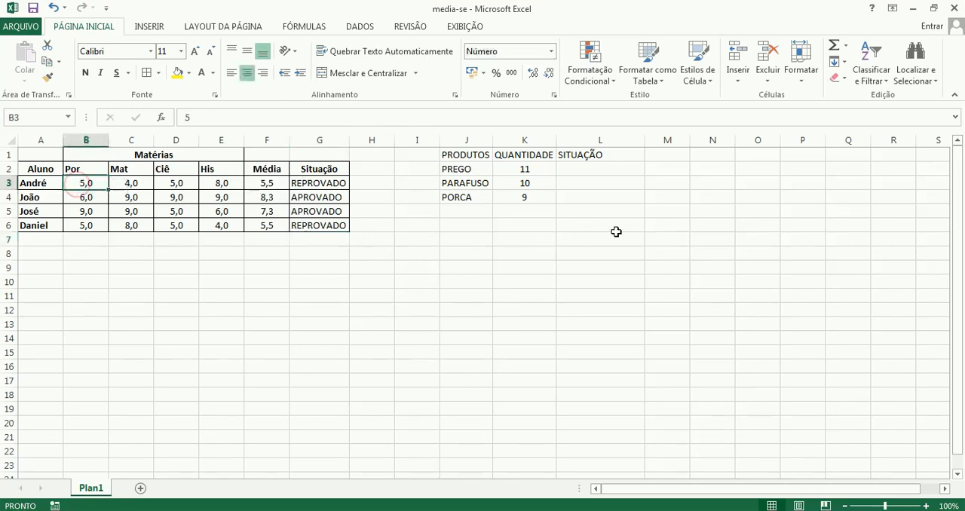
text(8)
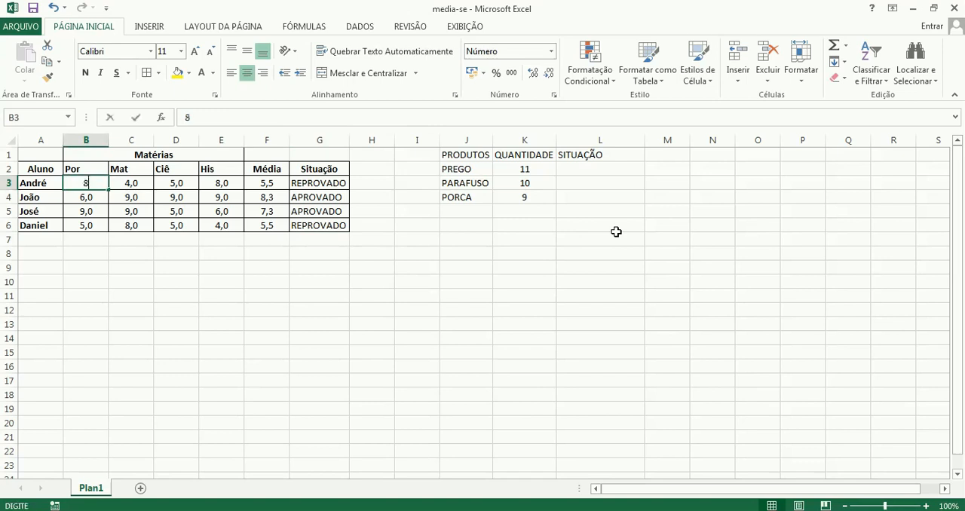
key(Return)
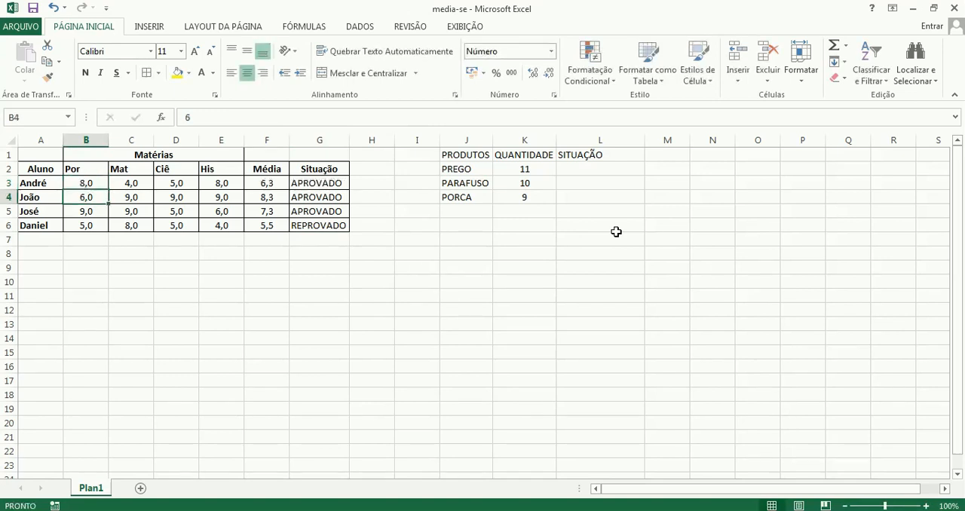
key(Up)
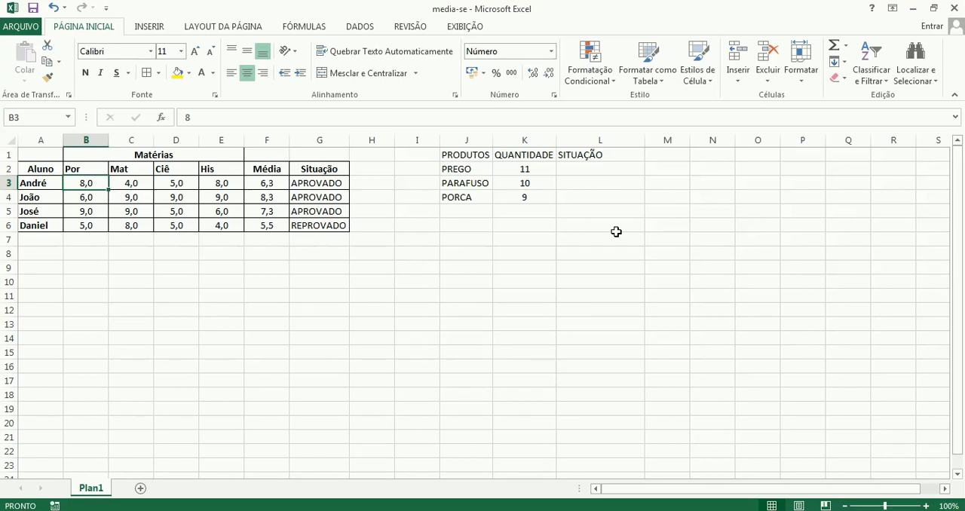
text(5)
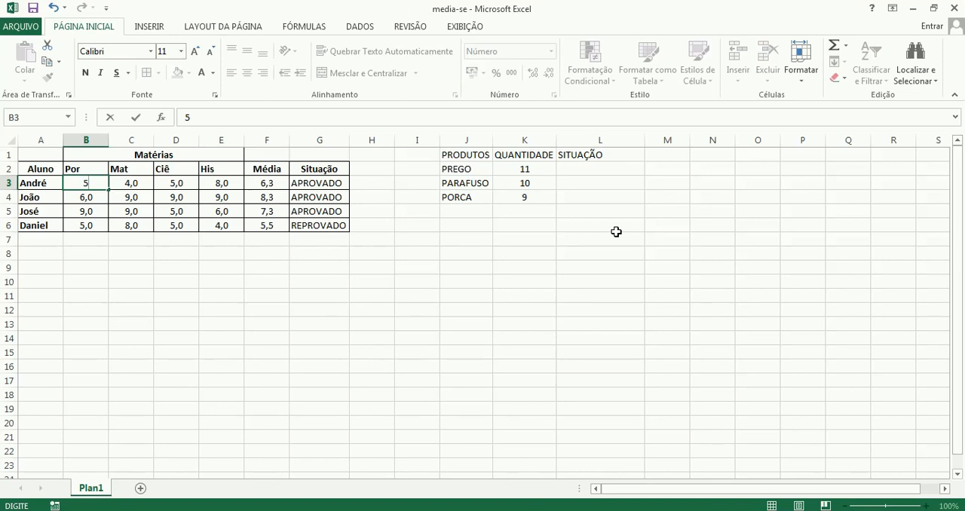
key(Return)
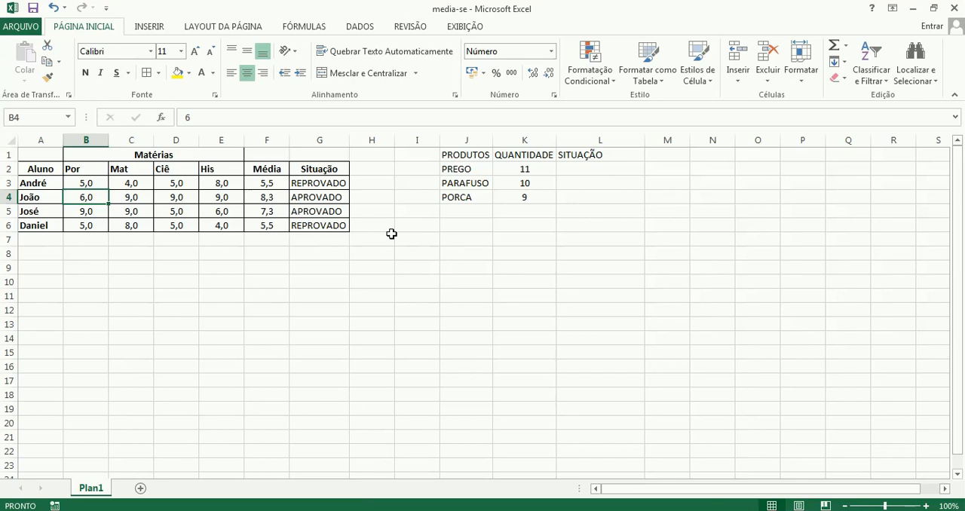
Review the SE formulas of the four students in the Situação column, G3 to G6.
click(315, 185)
click(314, 199)
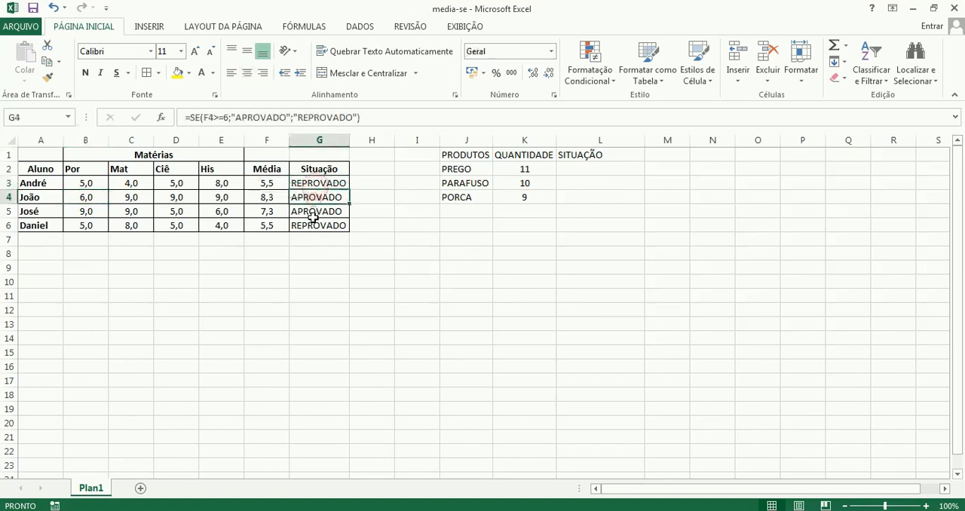
click(313, 213)
click(313, 227)
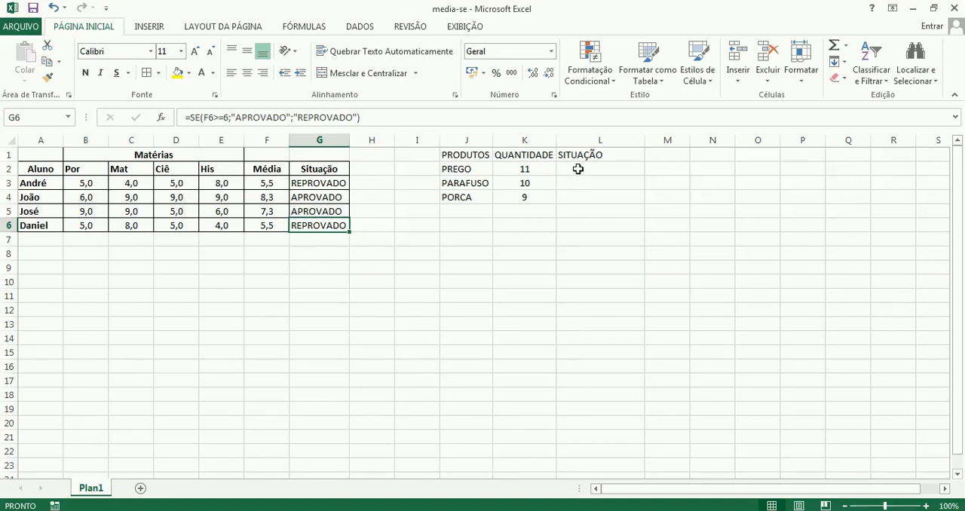
Change the font colour of the product SITUAÇÃO cells L2:L4 to black.
drag(578, 169, 578, 198)
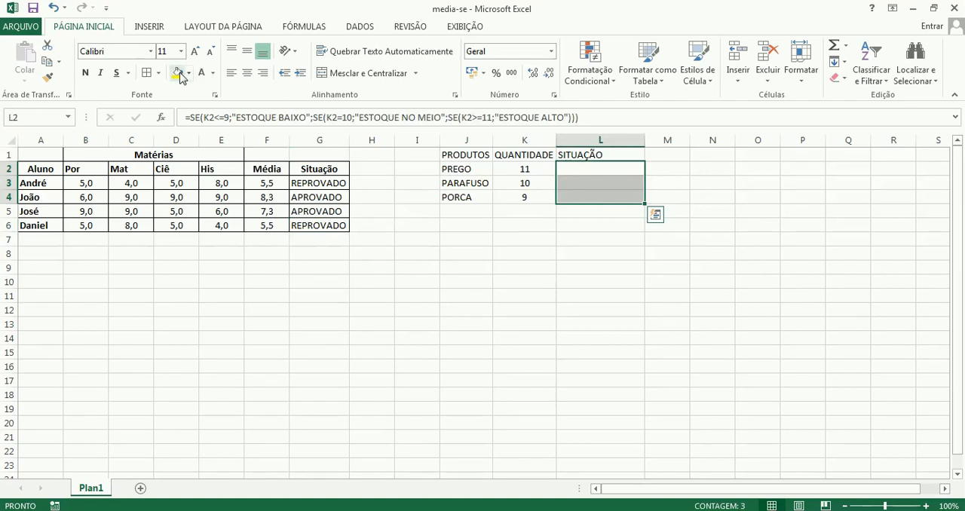
click(214, 73)
click(215, 94)
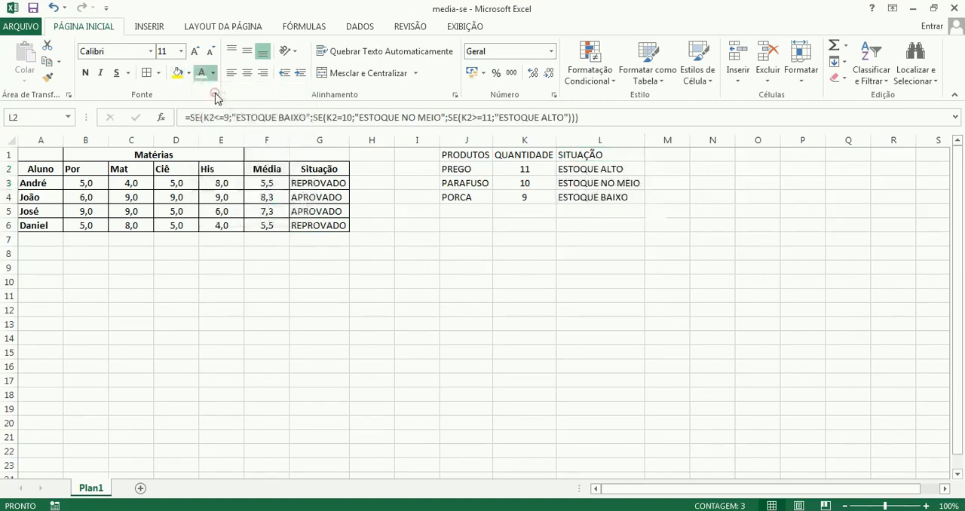
click(636, 225)
Review the nested SE formulas in the SITUAÇÃO cells of PREGO, PARAFUSO and PORCA, L2 to L4.
click(578, 167)
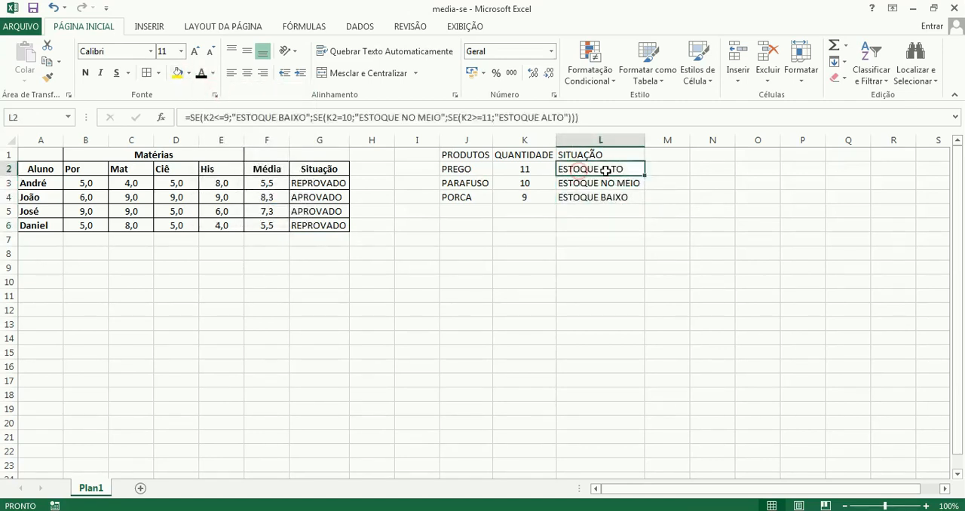
click(599, 189)
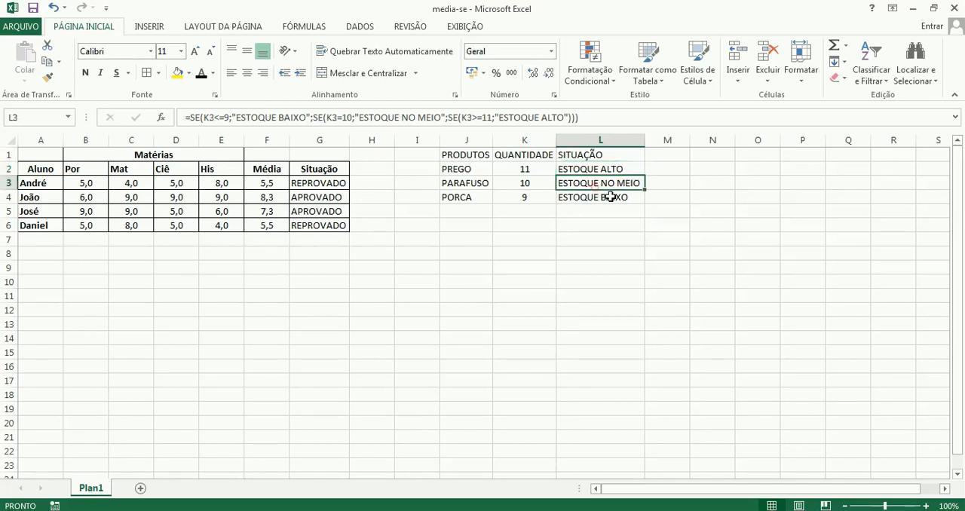
click(609, 200)
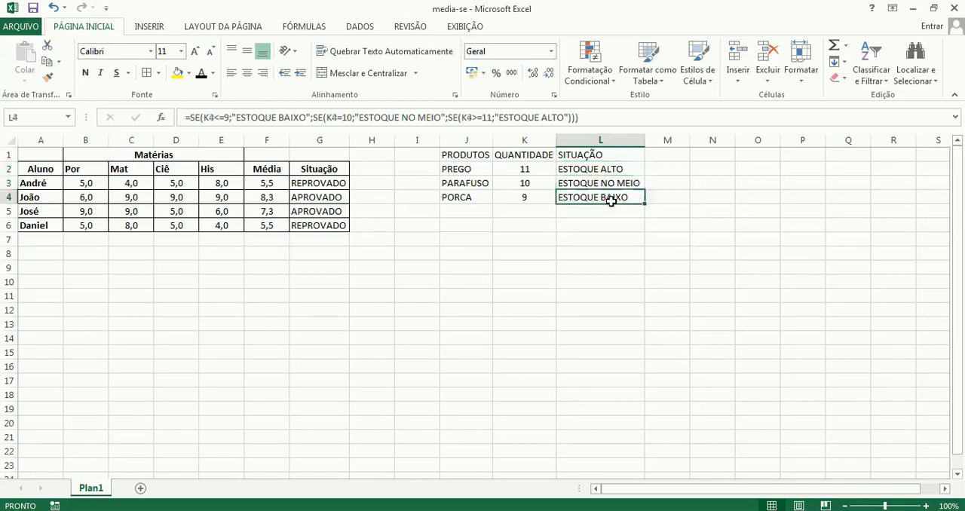
Open the nested SE formula in L2 and examine how each closing parenthesis pairs with its SE function.
double_click(586, 169)
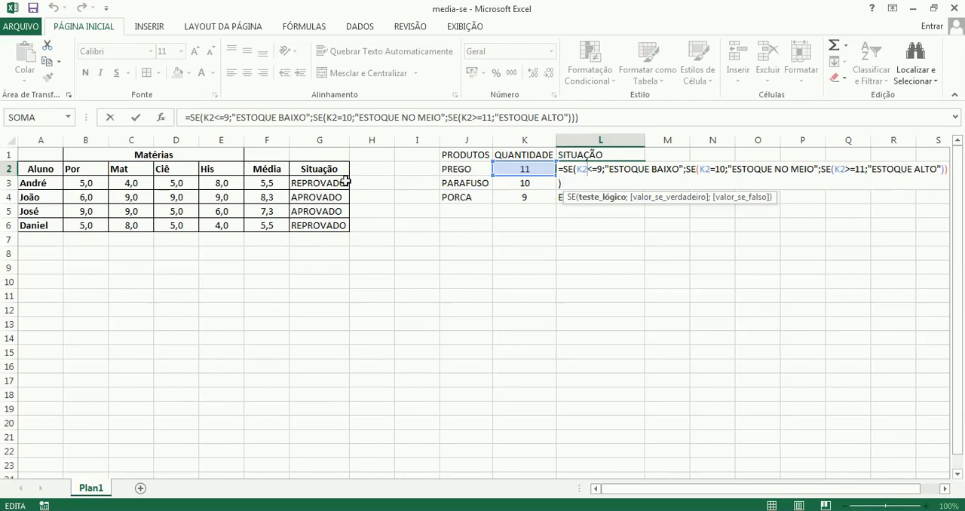
click(942, 168)
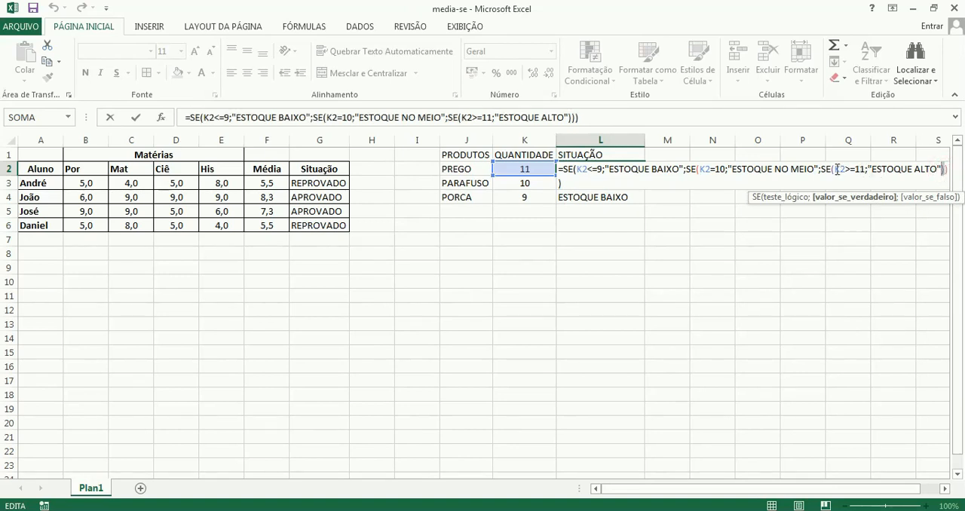
click(946, 169)
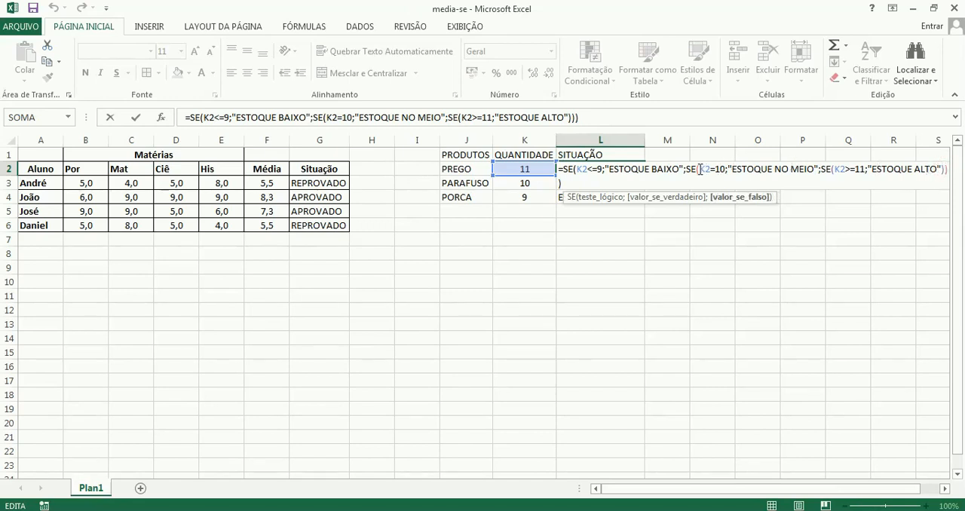
click(580, 169)
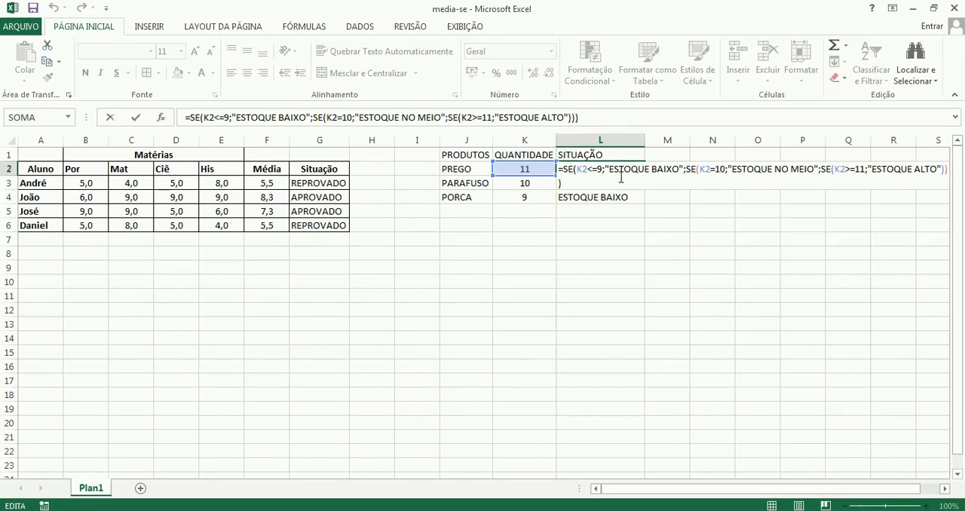
key(Return)
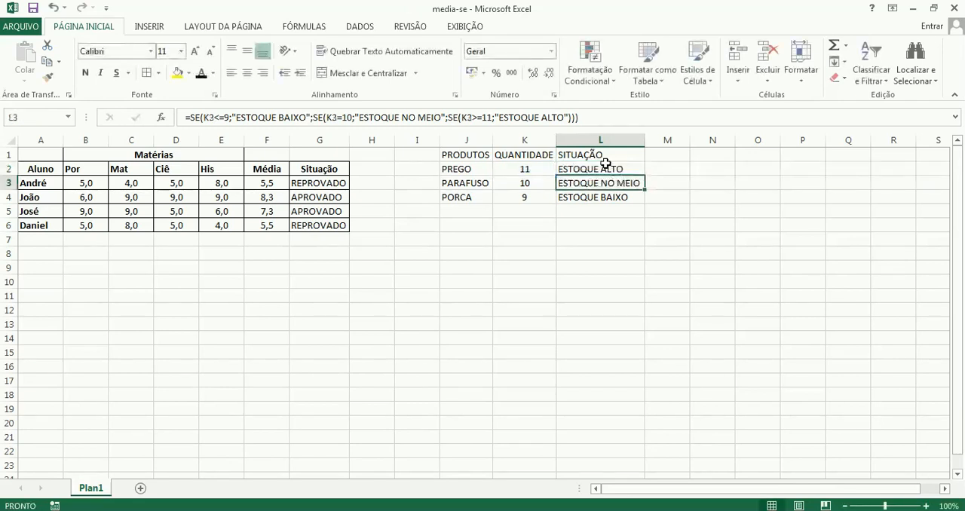
Test the stock formula by setting the PREGO quantity in K2 to 5 and to 10.
click(536, 171)
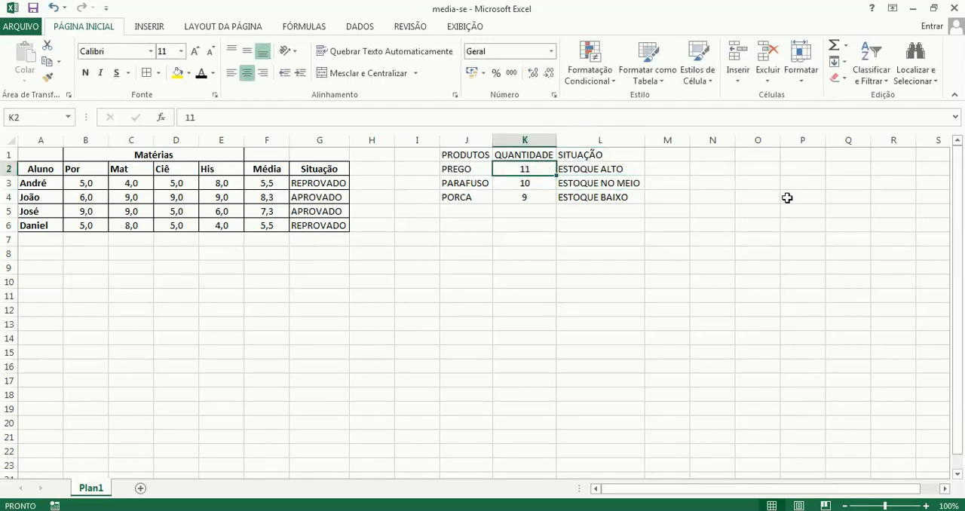
text(5)
key(Return)
key(Up)
text(10)
key(Return)
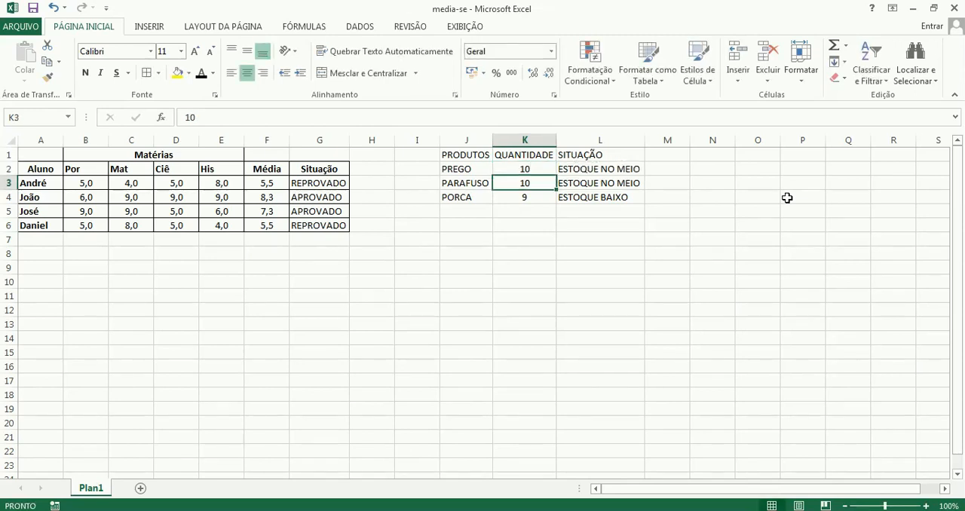
Set the PREGO quantity in K2 to 20 and select the cell again.
key(Up)
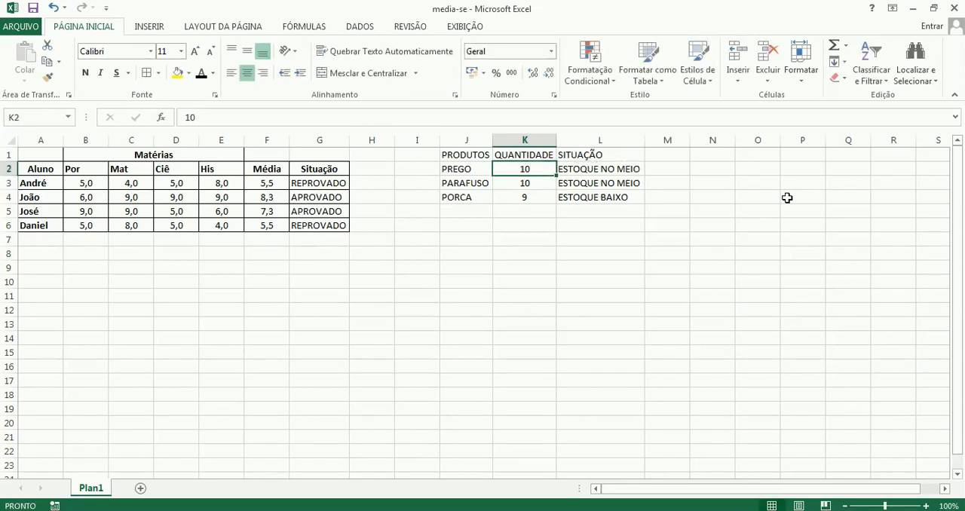
text(20)
key(Return)
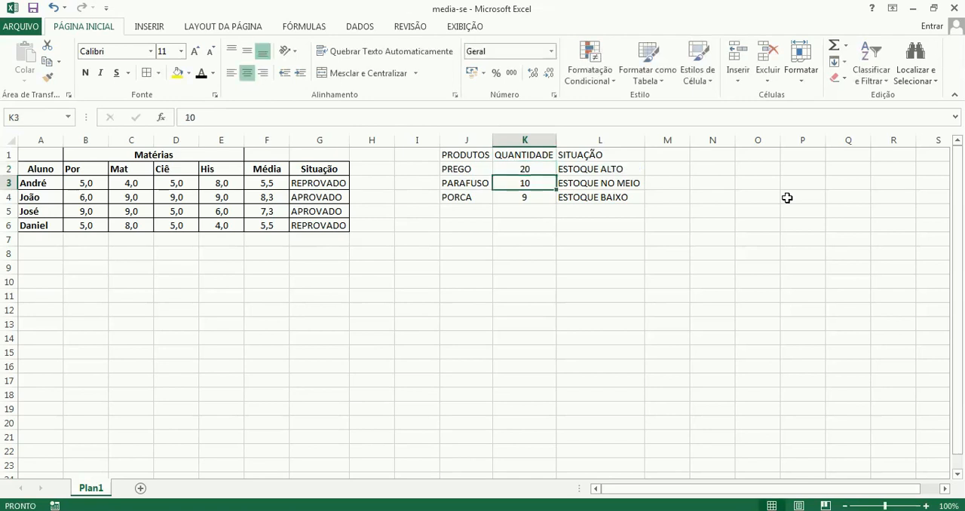
key(Up)
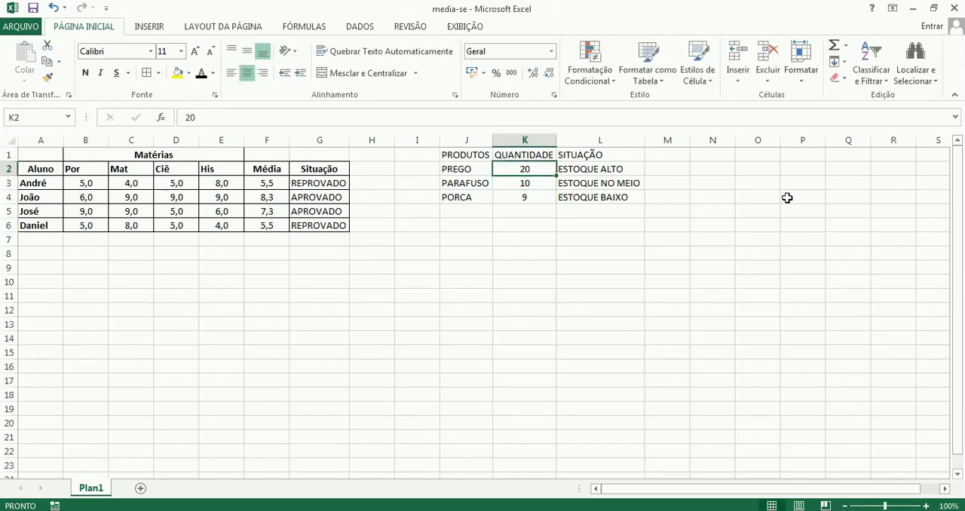